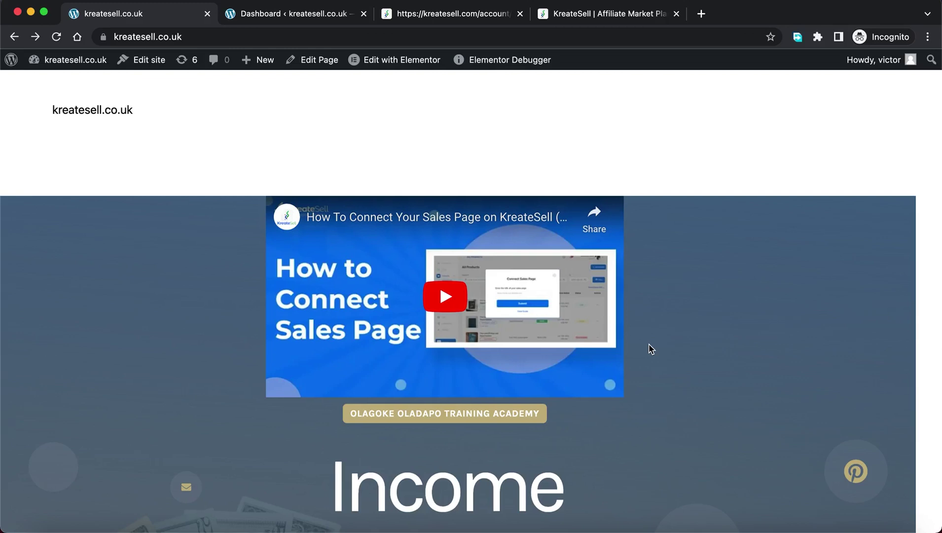
# Switch to KreateSell and open the checkout details of the product "Income Generation Machine, Done for you!"
pyautogui.click(451, 20)
pyautogui.scroll(-1, 456, 315)
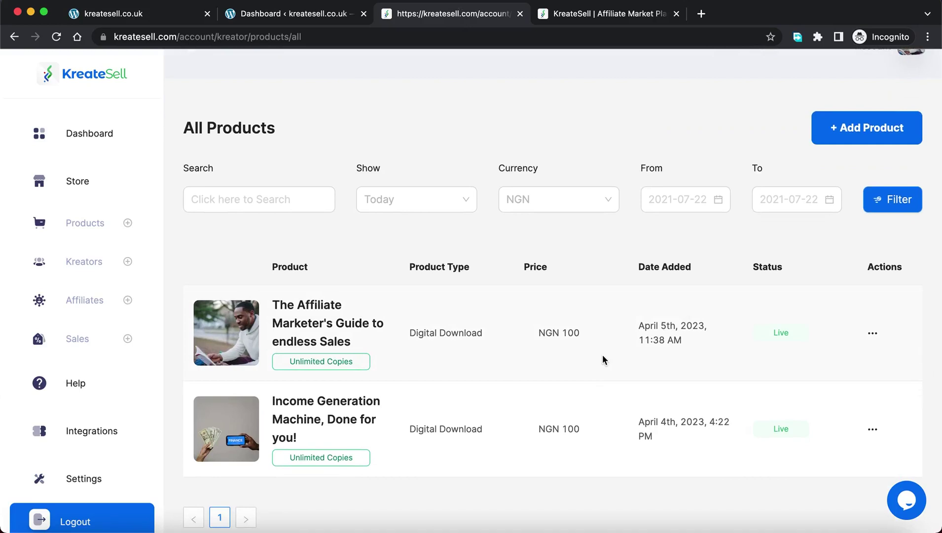
pyautogui.scroll(-1, 603, 359)
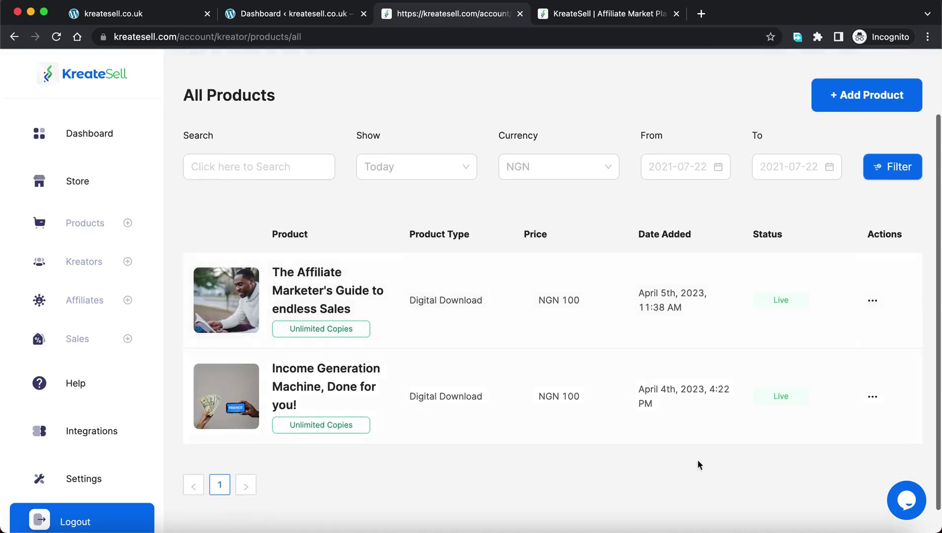
pyautogui.click(872, 395)
pyautogui.click(860, 212)
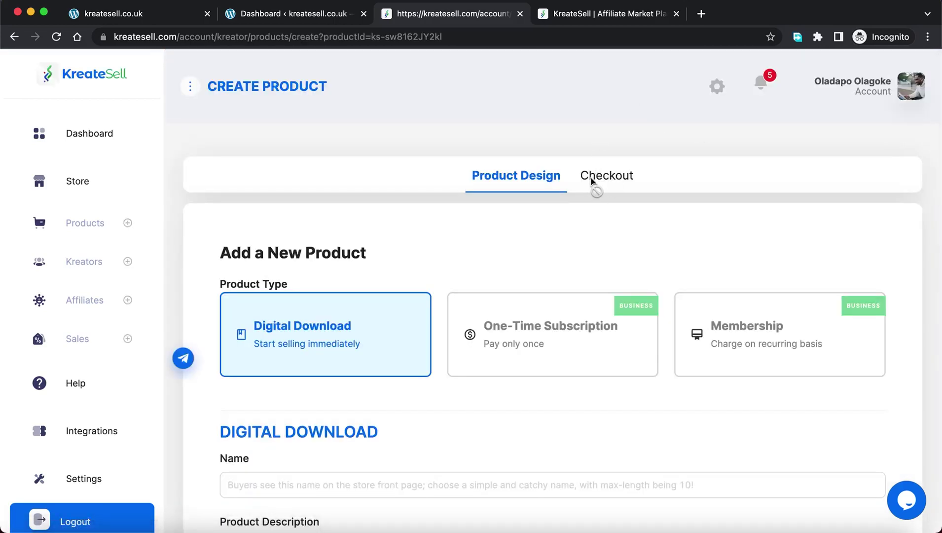
pyautogui.click(606, 183)
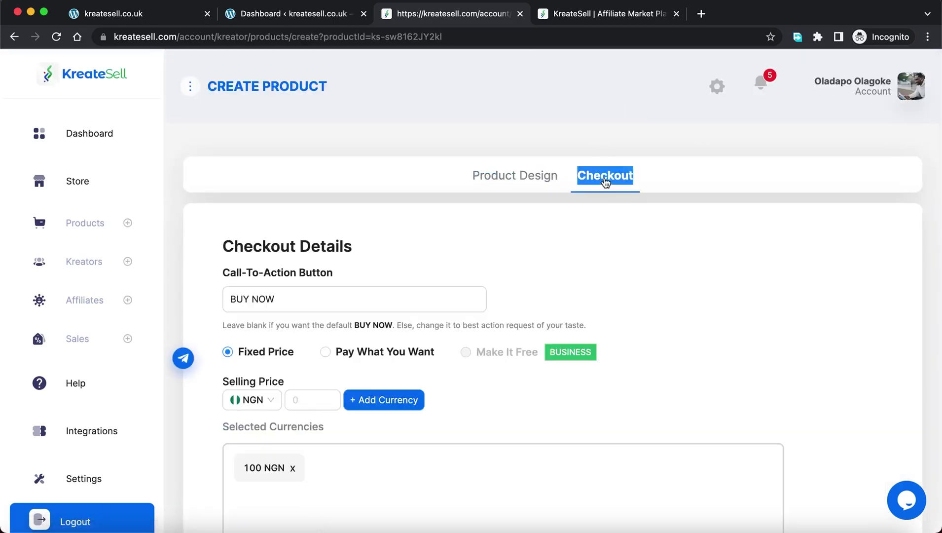
# Examine the affiliate marketing and commission percentage settings of the product, and return to the product list
pyautogui.scroll(-10, 628, 227)
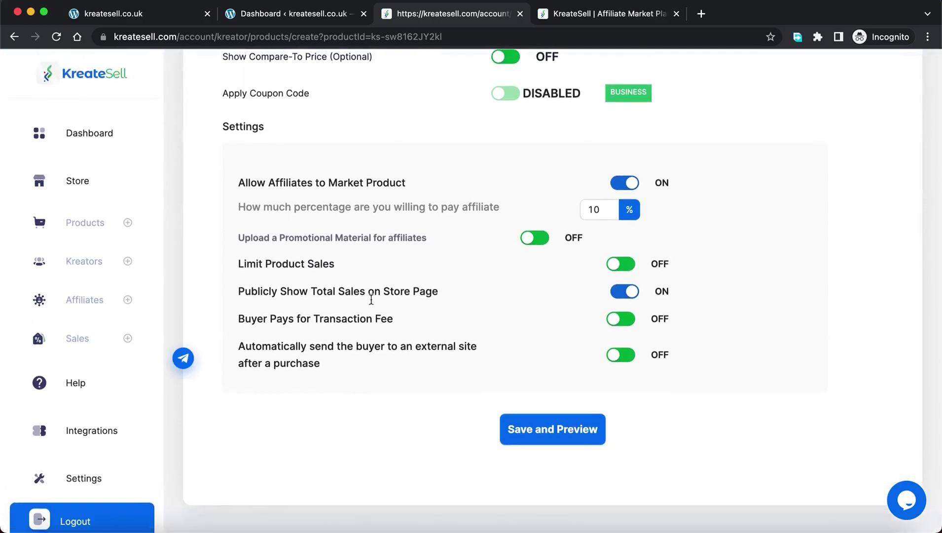
pyautogui.moveTo(235, 186); pyautogui.dragTo(421, 182)
pyautogui.moveTo(239, 208); pyautogui.dragTo(524, 204)
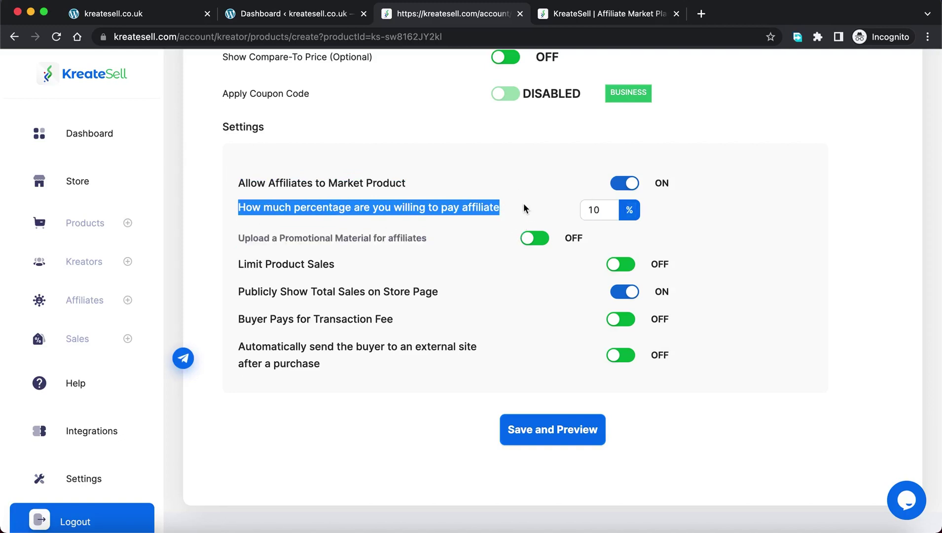
pyautogui.click(521, 208)
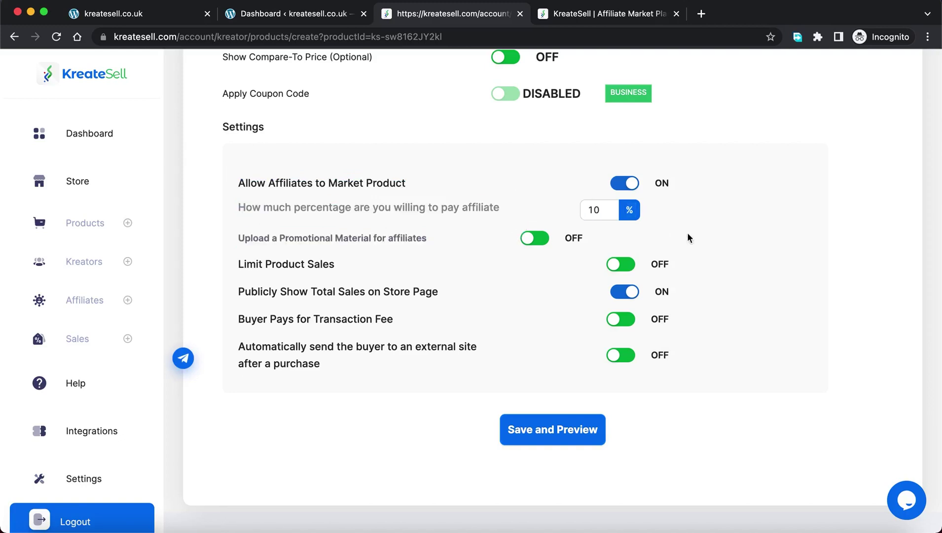
pyautogui.click(612, 213)
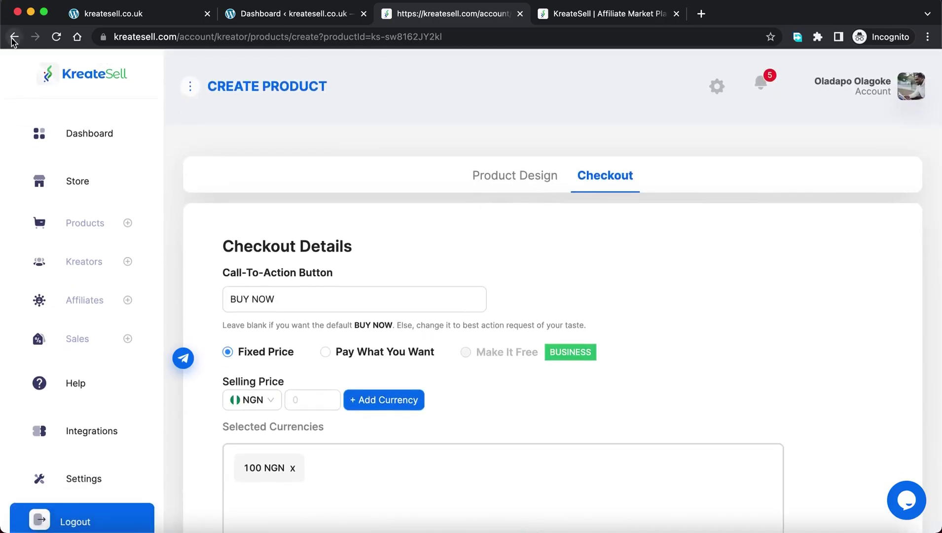
pyautogui.click(14, 36)
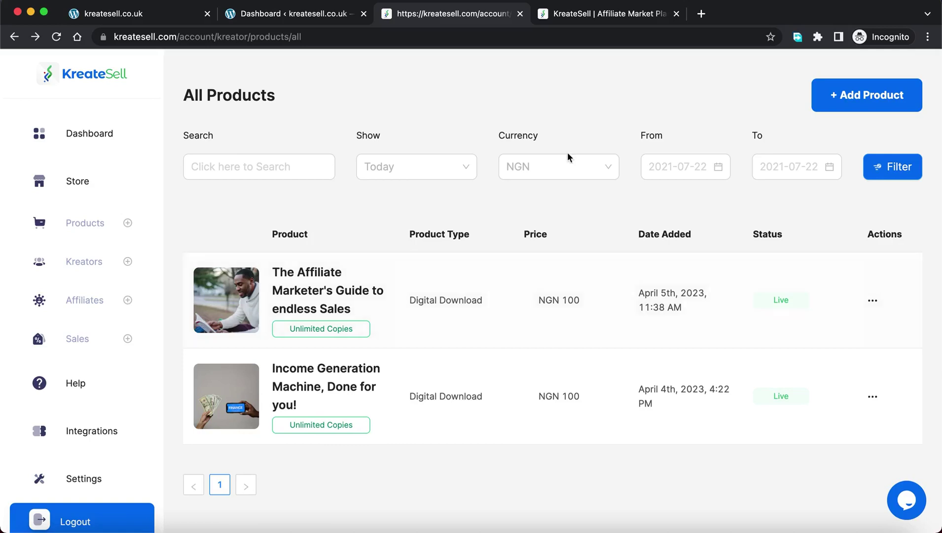
# Look at the affiliate Market Place page and return to the All Products list
pyautogui.click(607, 14)
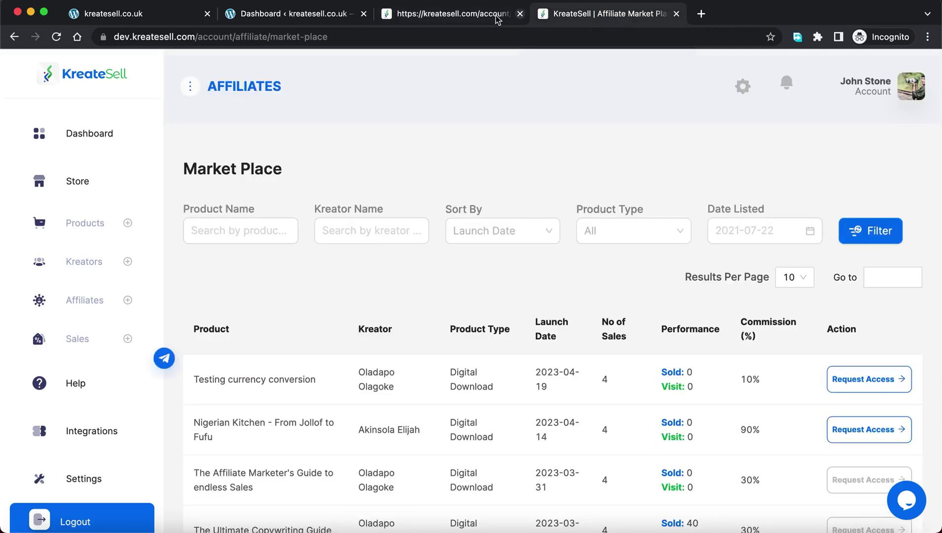
pyautogui.click(474, 15)
pyautogui.scroll(3, 458, 204)
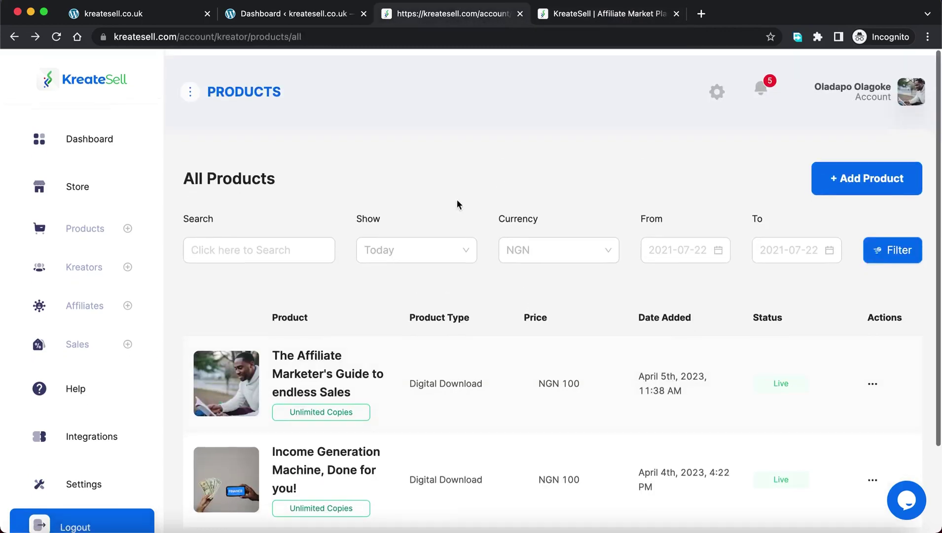
pyautogui.scroll(-4, 363, 177)
# Reload the kreatesell.co.uk sales page and review its content, including the Buy Now section
pyautogui.click(165, 15)
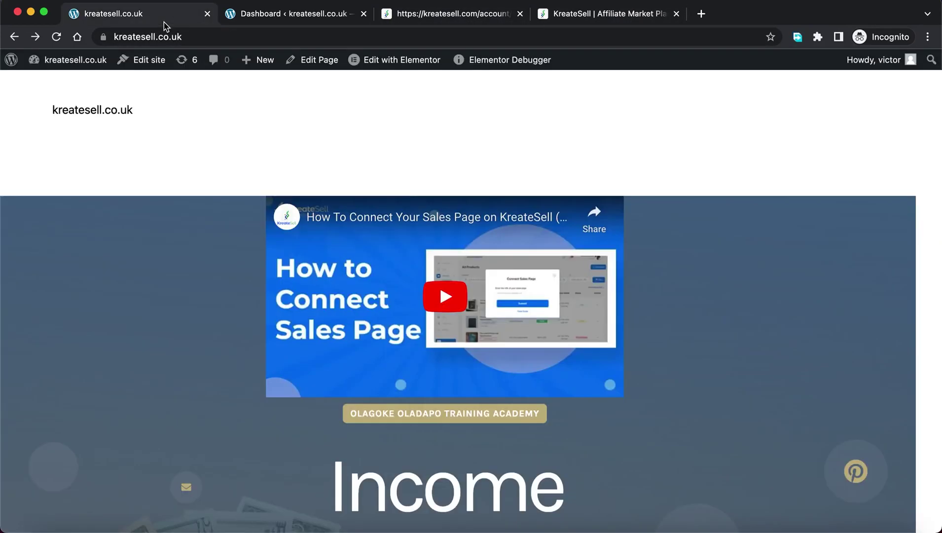
pyautogui.click(56, 37)
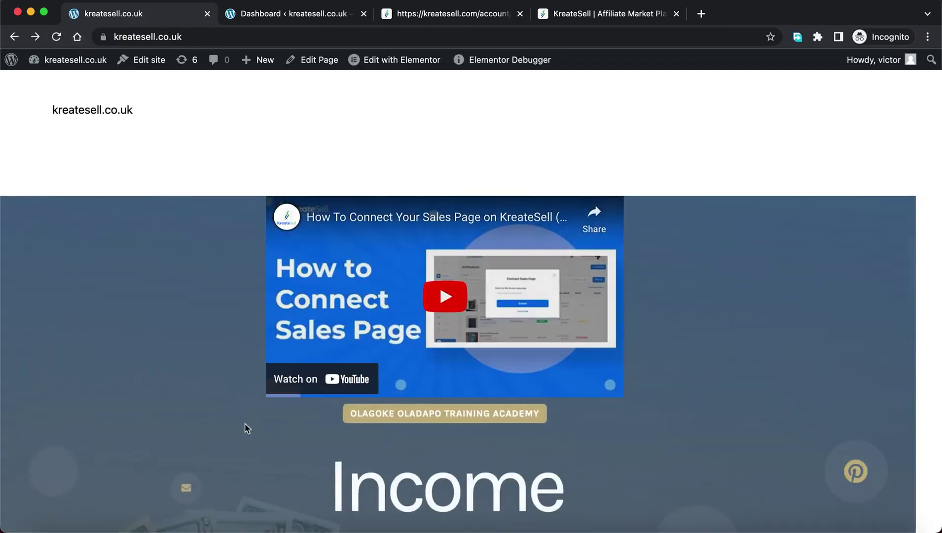
pyautogui.scroll(-15, 246, 428)
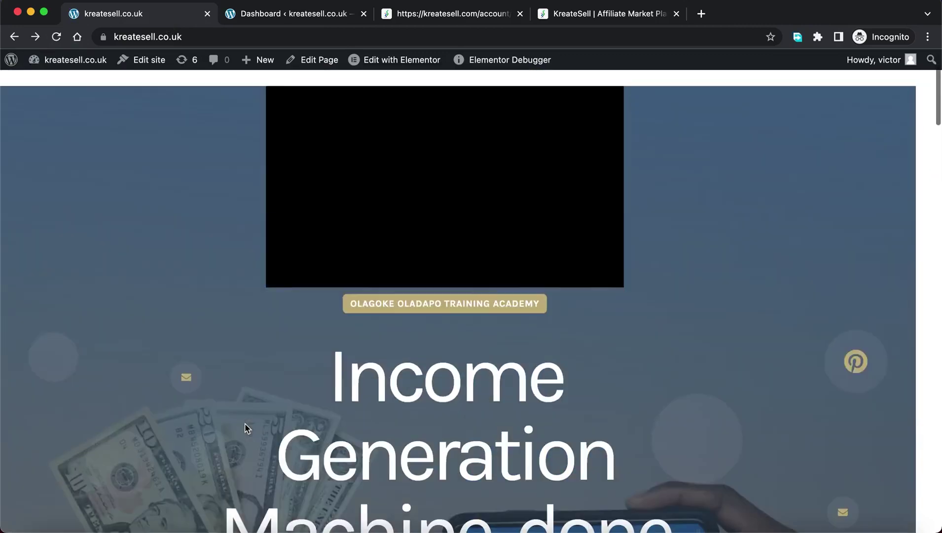
pyautogui.scroll(-20, 245, 428)
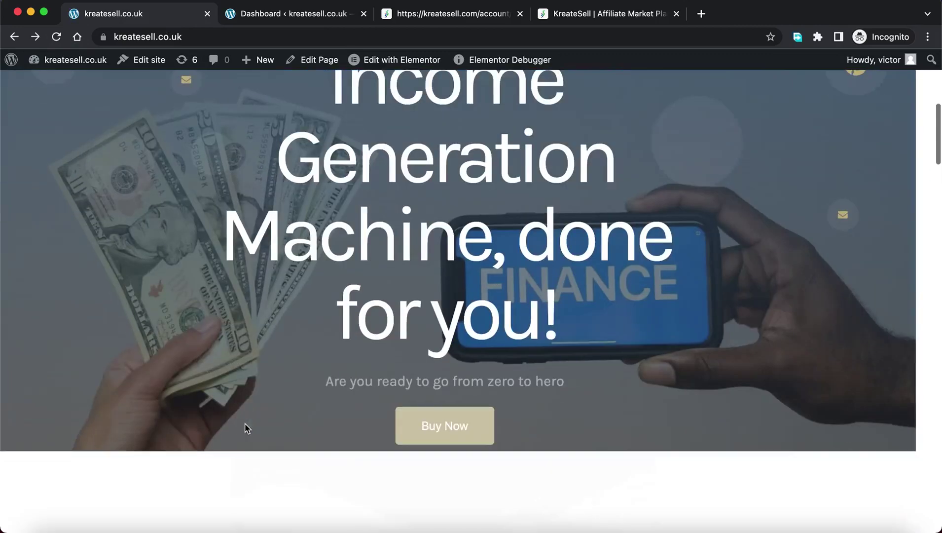
pyautogui.scroll(-15, 245, 424)
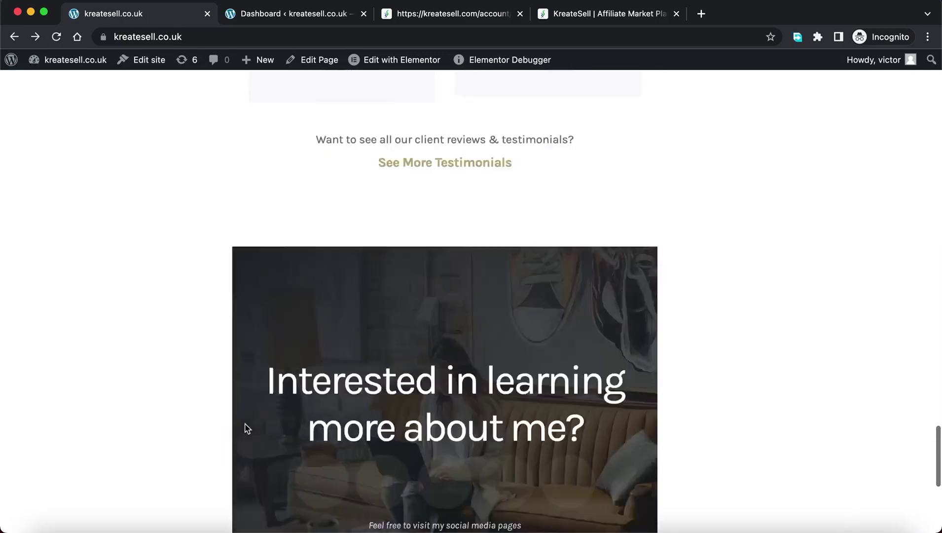
pyautogui.scroll(20, 244, 426)
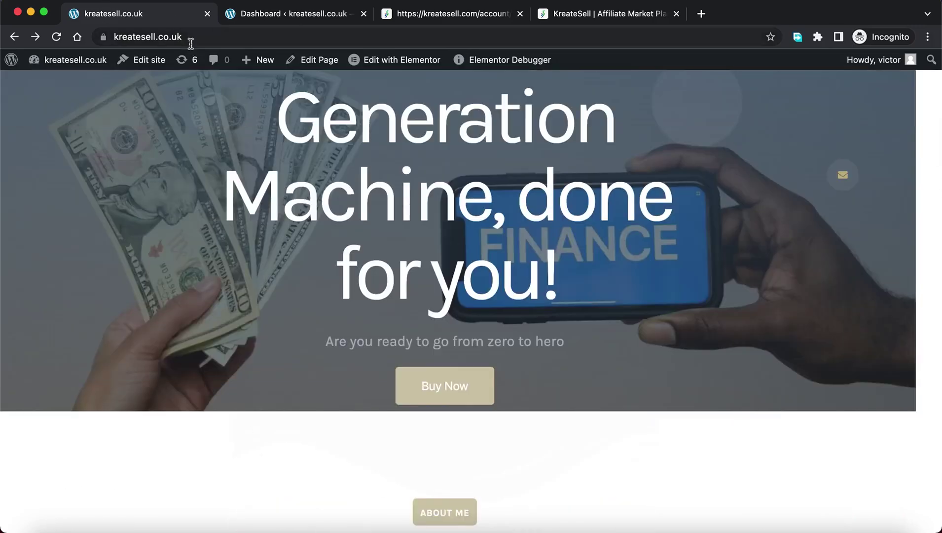
# Copy the web address of the kreatesell.co.uk sales page and return to the KreateSell product list
pyautogui.click(191, 41)
pyautogui.press('super+c')
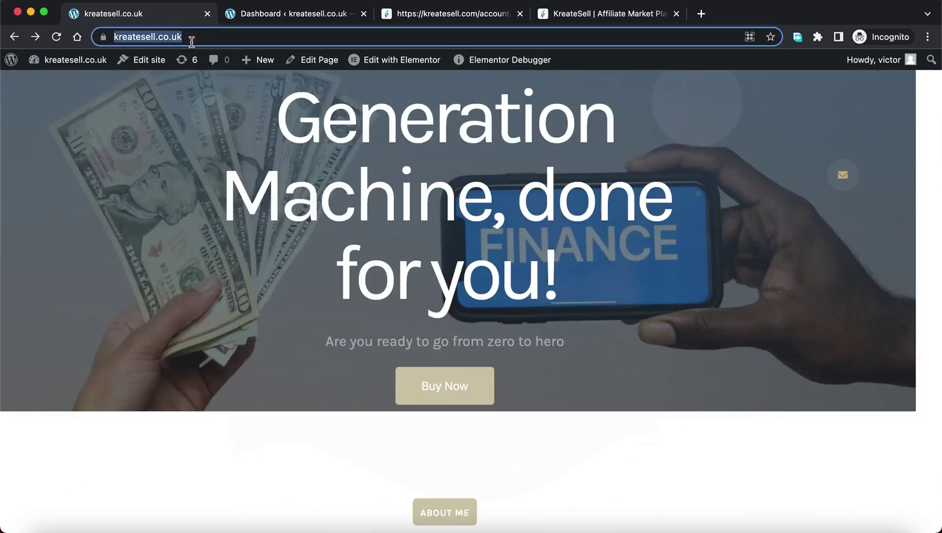
pyautogui.click(315, 15)
pyautogui.click(475, 14)
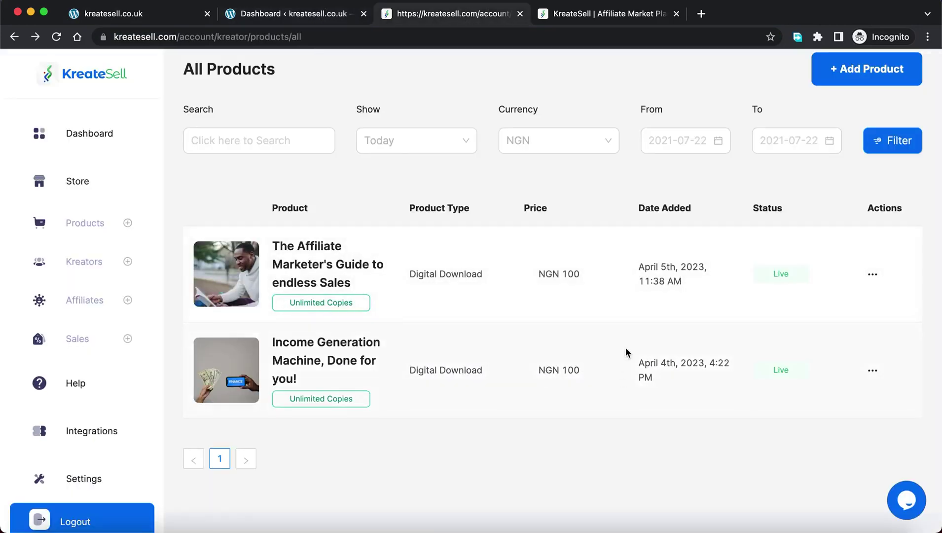
pyautogui.scroll(3, 626, 351)
pyautogui.click(873, 372)
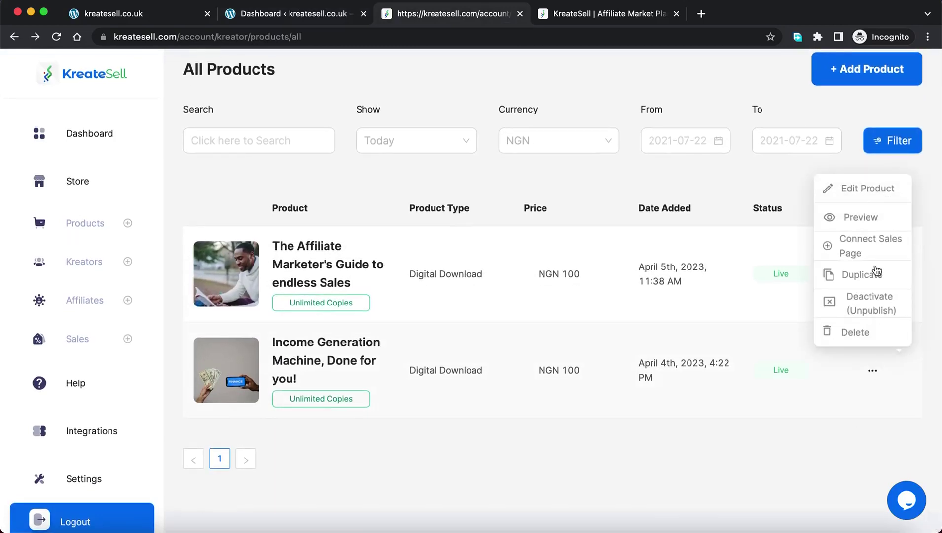
pyautogui.click(853, 247)
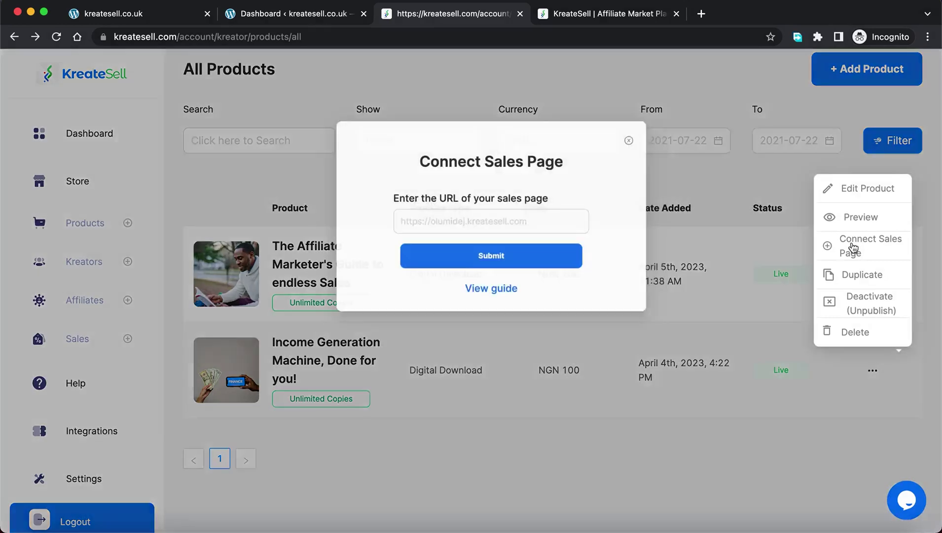
pyautogui.click(465, 217)
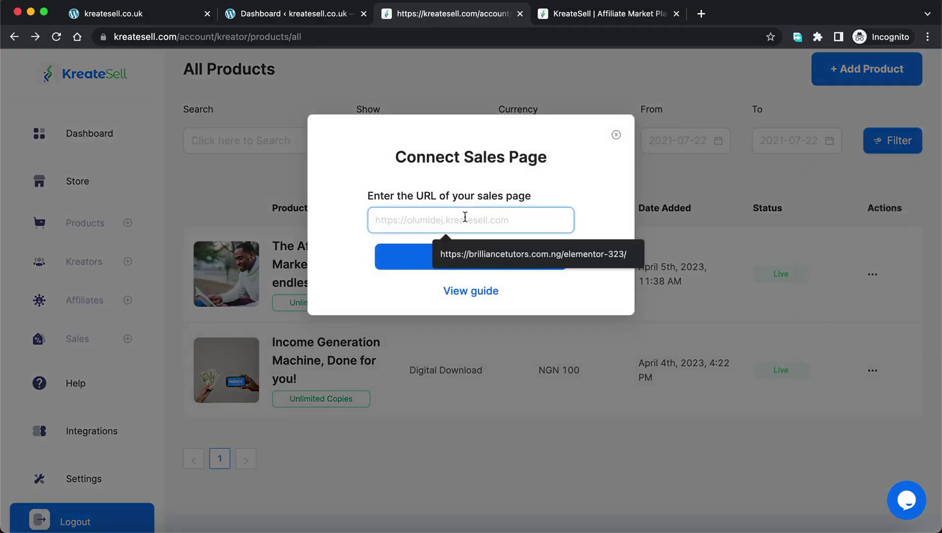
pyautogui.press('super+v')
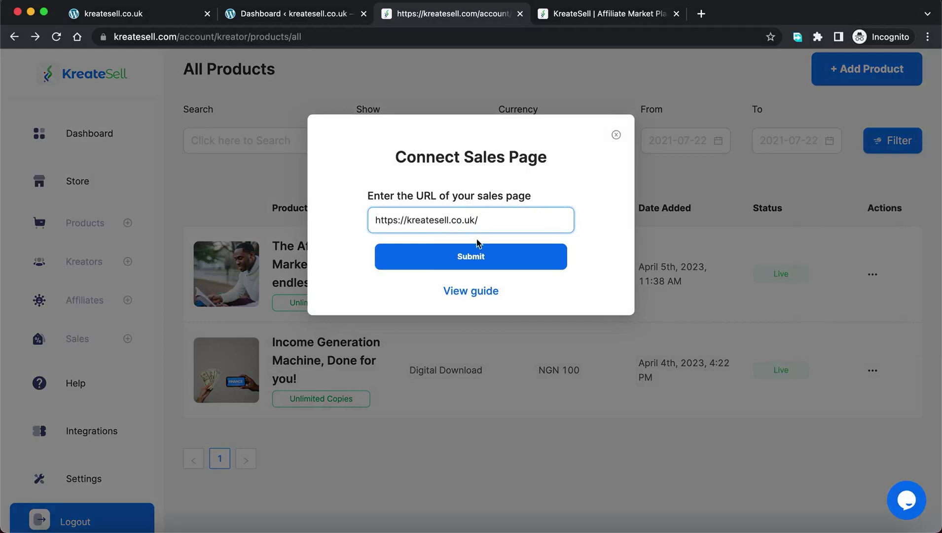
pyautogui.click(472, 257)
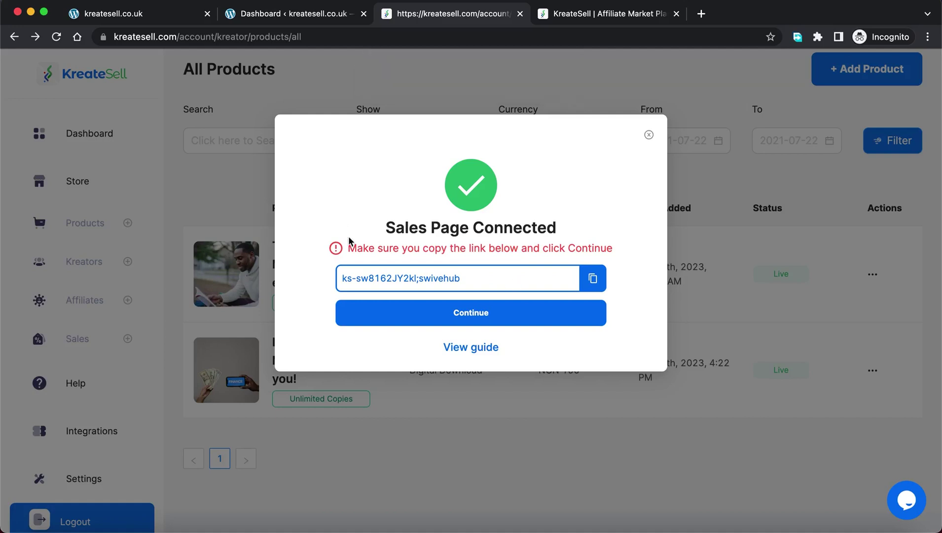
# Copy the product link of the connected sales page, continue, and paste it as the link in the next form
pyautogui.moveTo(349, 248); pyautogui.dragTo(622, 253)
pyautogui.click(622, 252)
pyautogui.click(592, 278)
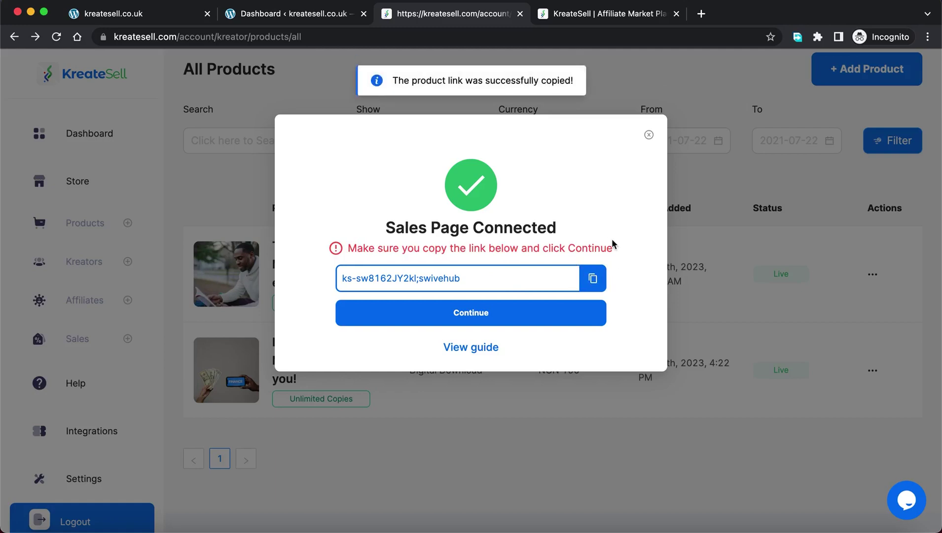
pyautogui.click(475, 316)
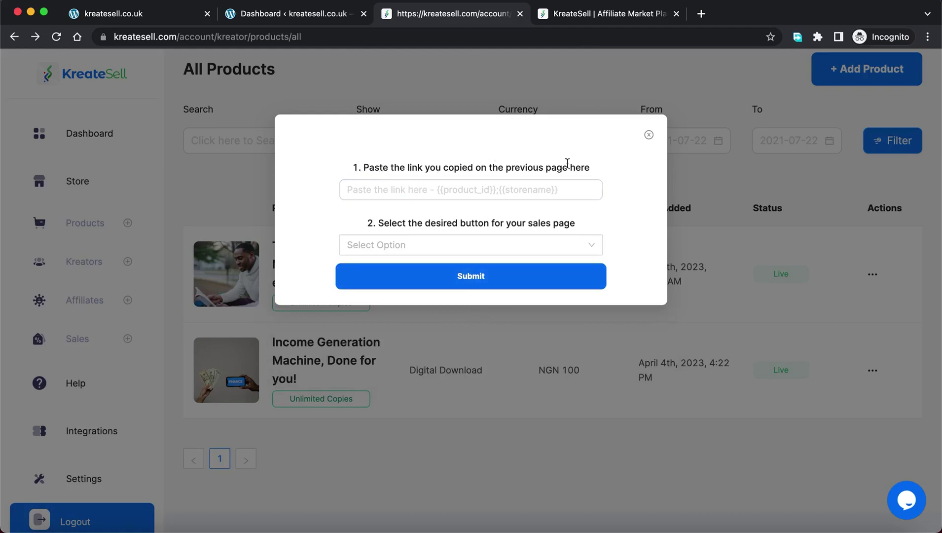
pyautogui.click(432, 191)
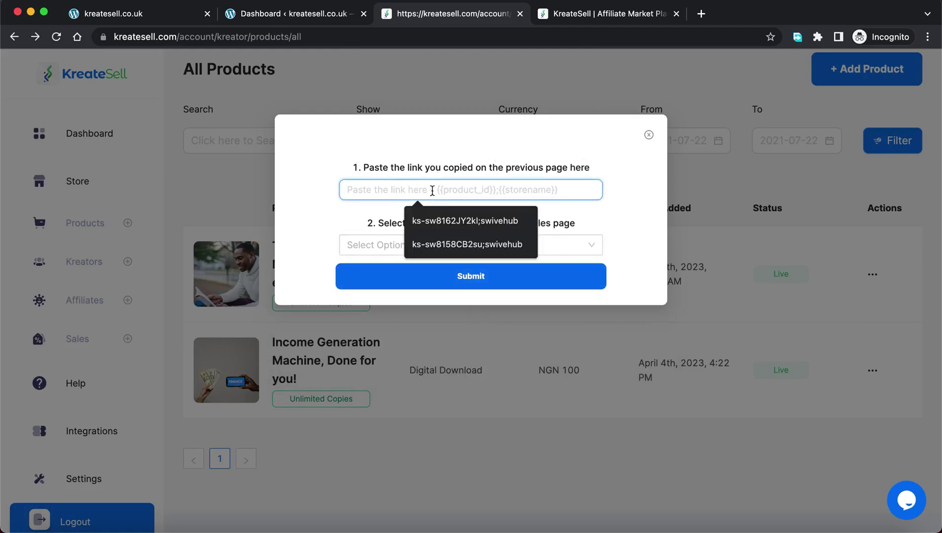
pyautogui.press('super+v')
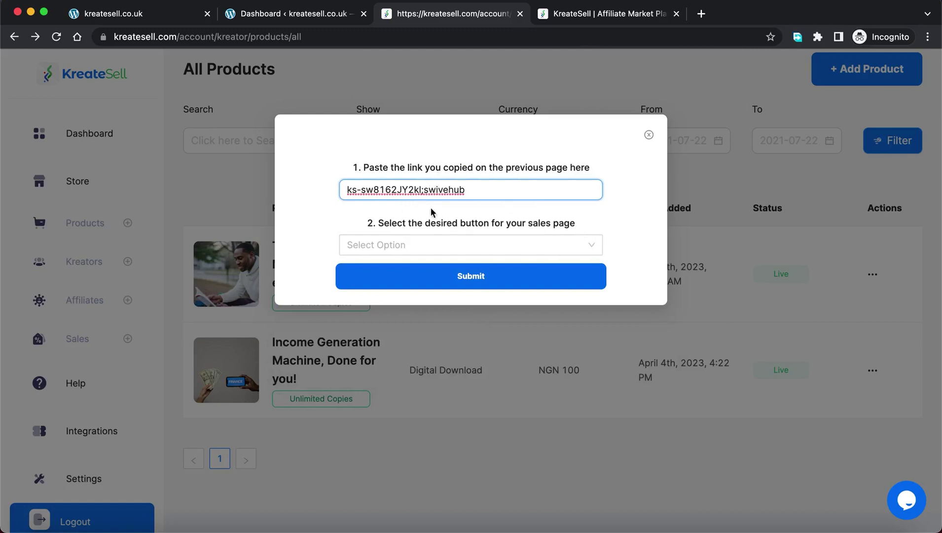
# Choose Button 8 as the button for the sales page and submit the form
pyautogui.click(449, 244)
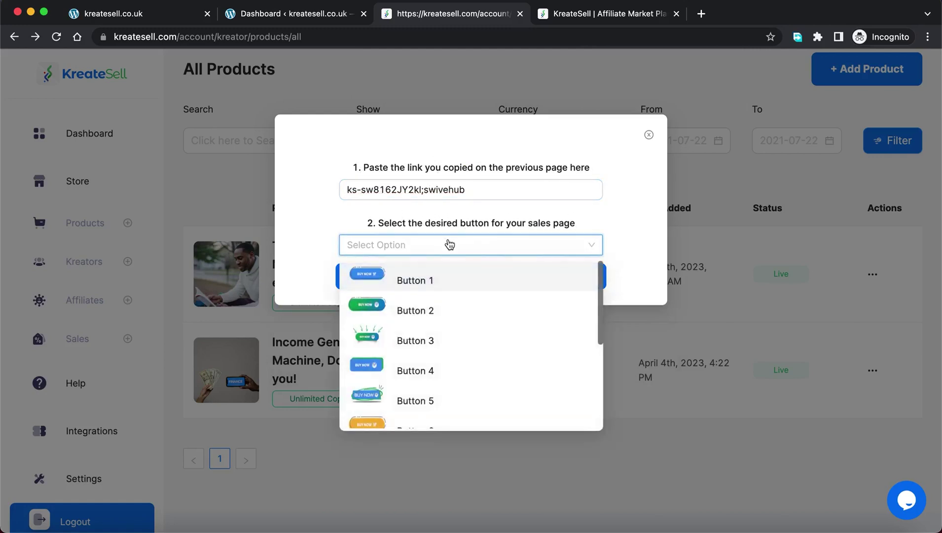
pyautogui.scroll(-4, 449, 387)
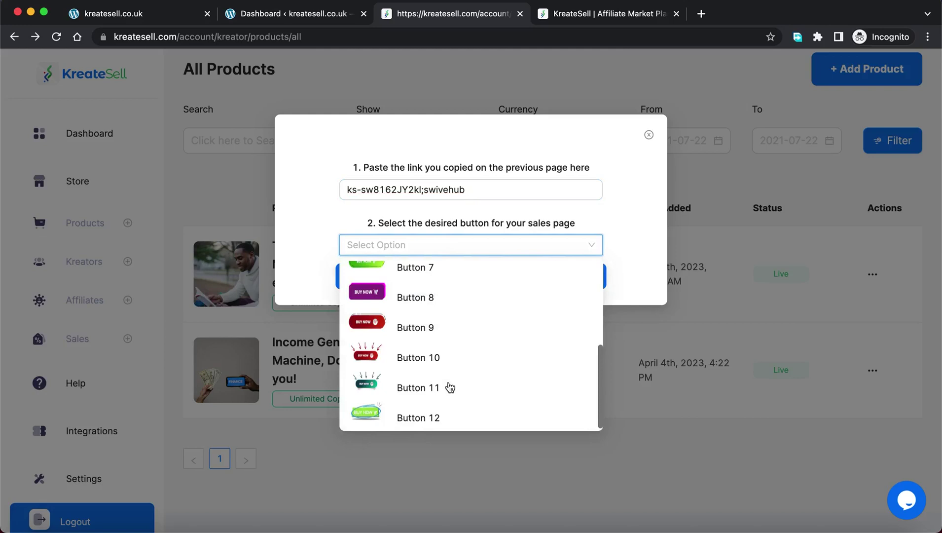
pyautogui.scroll(4, 449, 386)
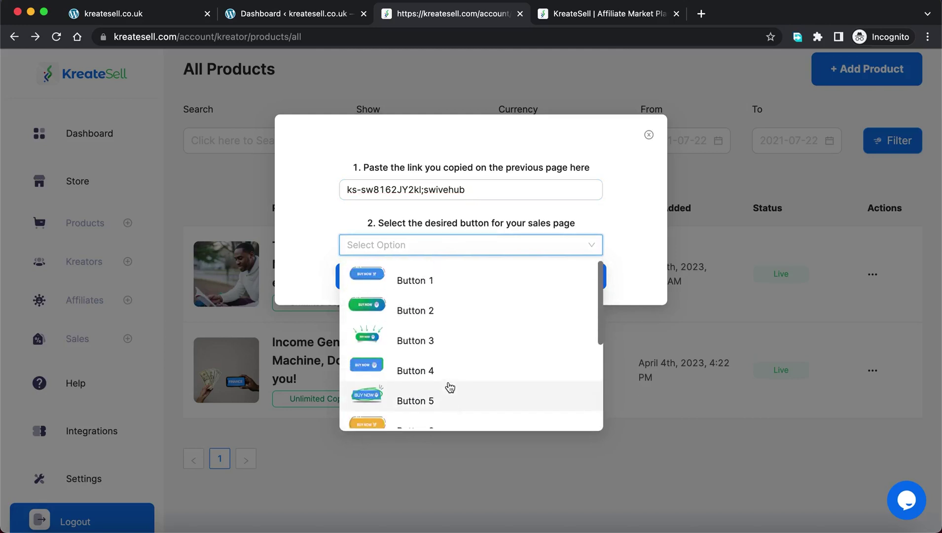
pyautogui.click(351, 244)
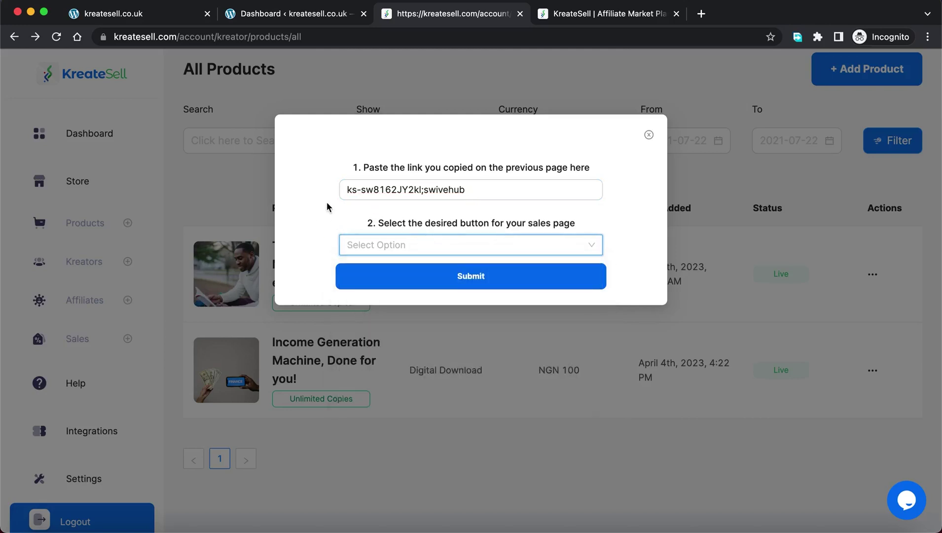
pyautogui.click(394, 238)
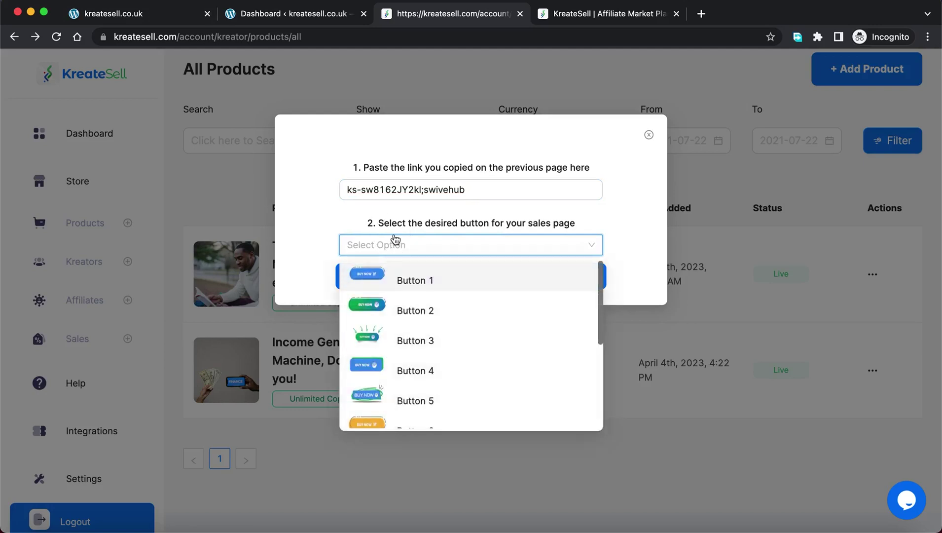
pyautogui.scroll(-3, 446, 385)
pyautogui.scroll(-1, 441, 360)
pyautogui.click(446, 308)
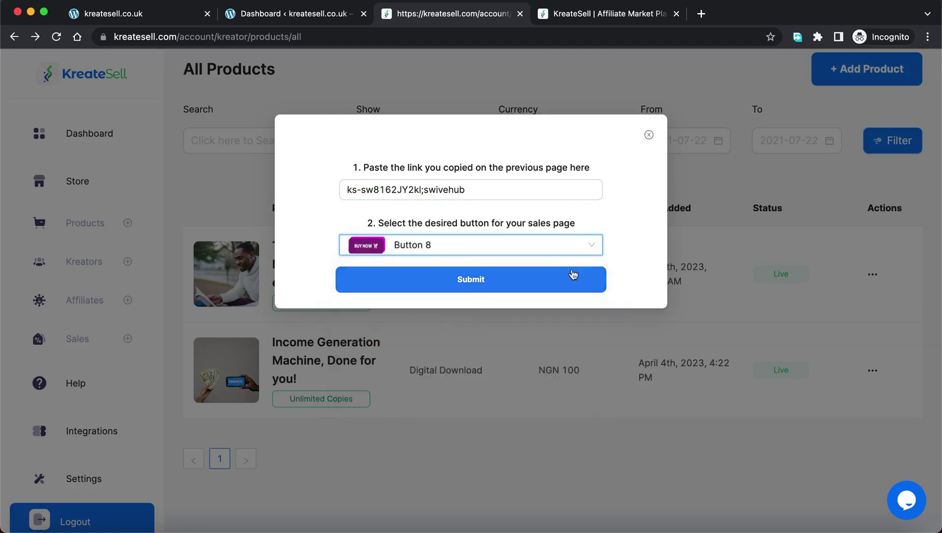
pyautogui.click(489, 282)
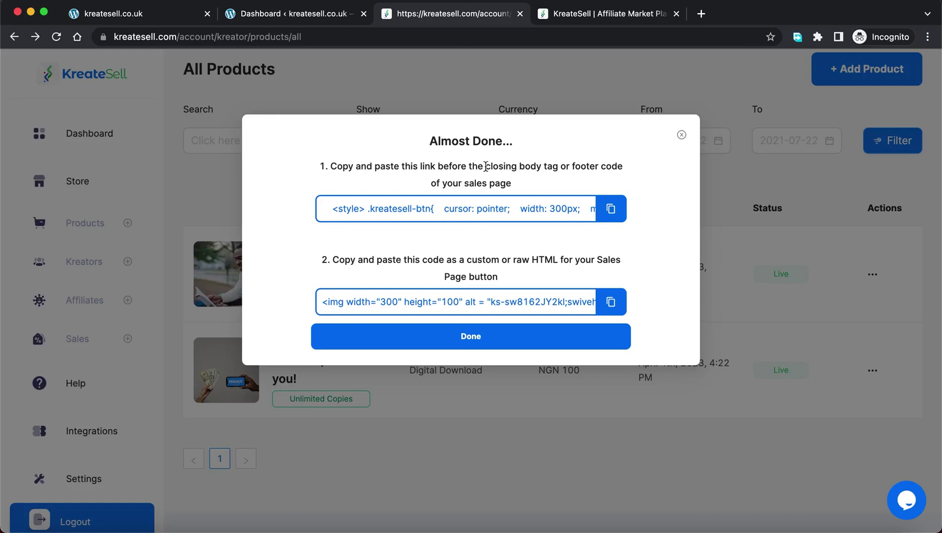
# Copy the footer code for the sales page from the KreateSell dialog and switch to the WordPress dashboard
pyautogui.moveTo(328, 167); pyautogui.dragTo(513, 184)
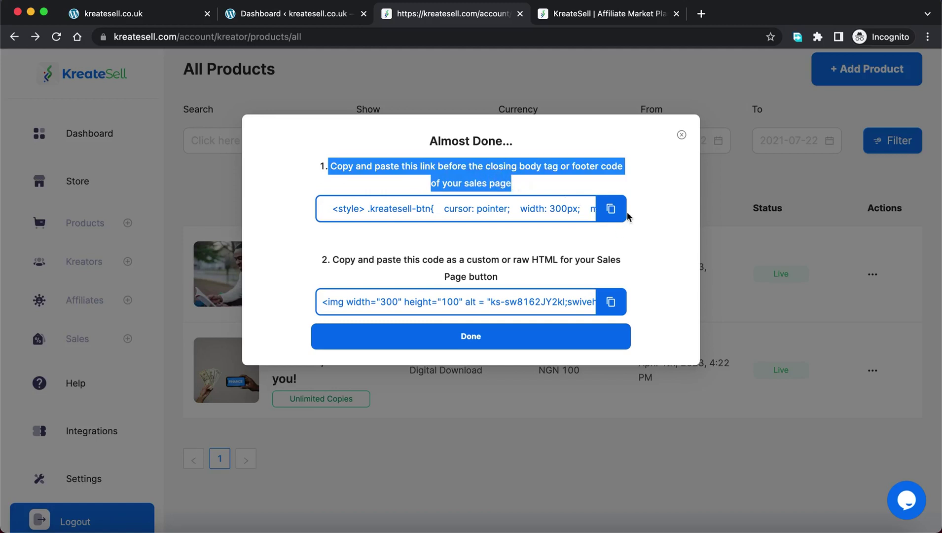
pyautogui.click(610, 208)
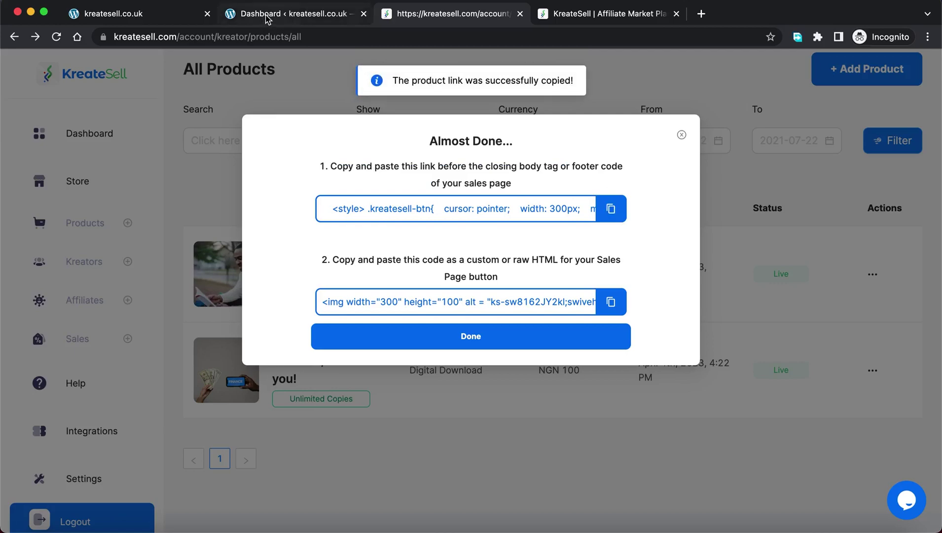
pyautogui.click(113, 13)
pyautogui.click(296, 19)
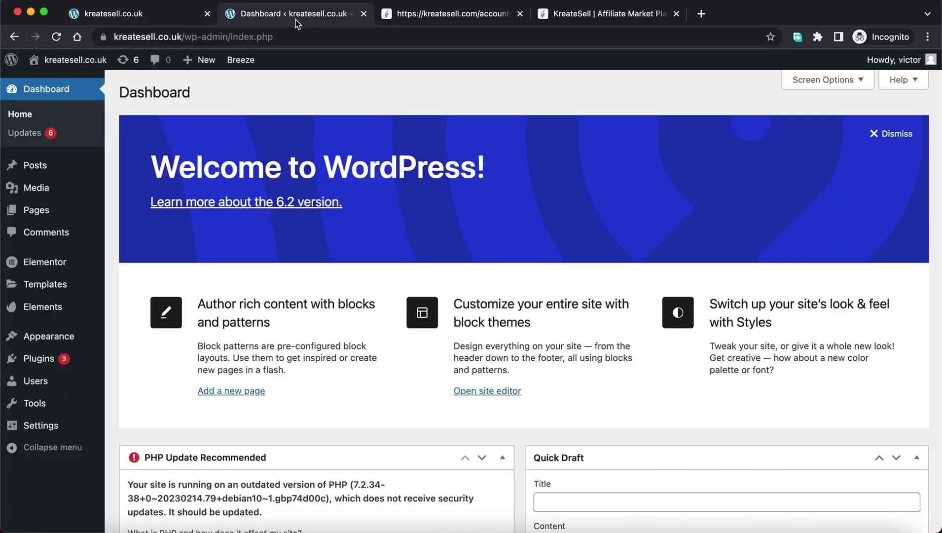
# Open the untitled front page of kreatesell.co.uk for editing with Elementor and look over its Buy Now section
pyautogui.scroll(-4, 148, 207)
pyautogui.scroll(2, 124, 235)
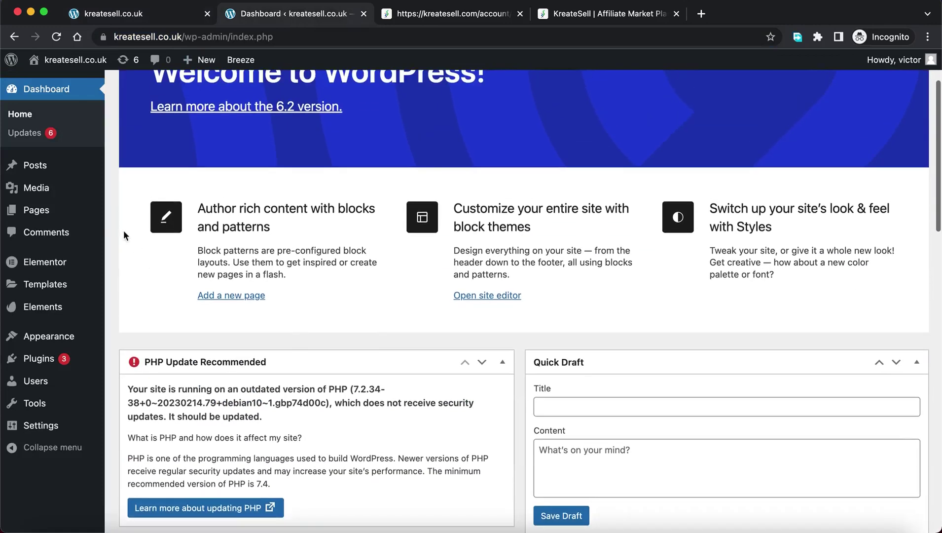
pyautogui.click(37, 210)
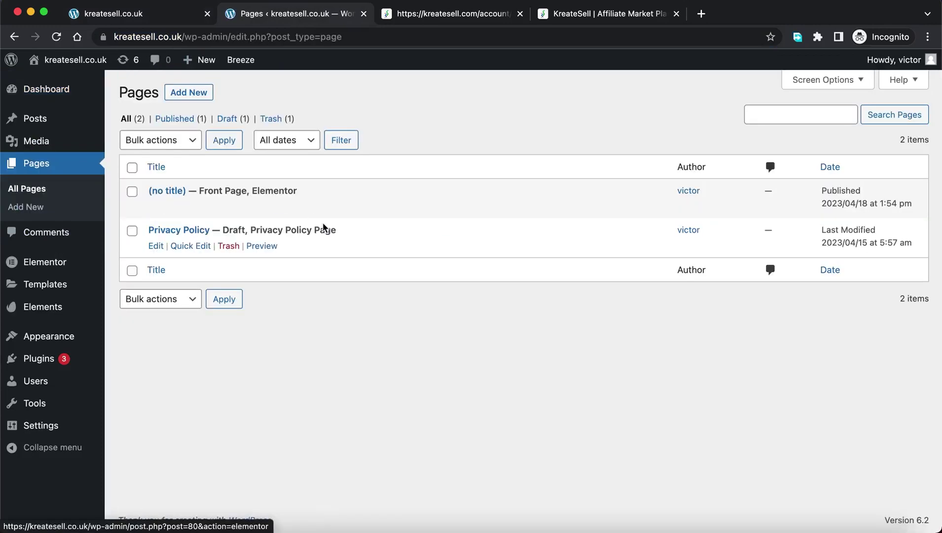
pyautogui.moveTo(162, 190)
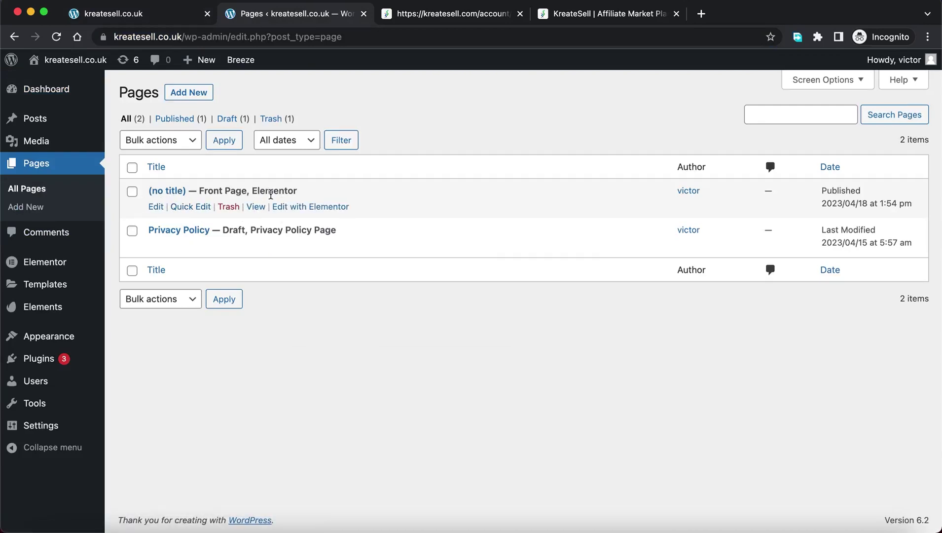
pyautogui.click(296, 207)
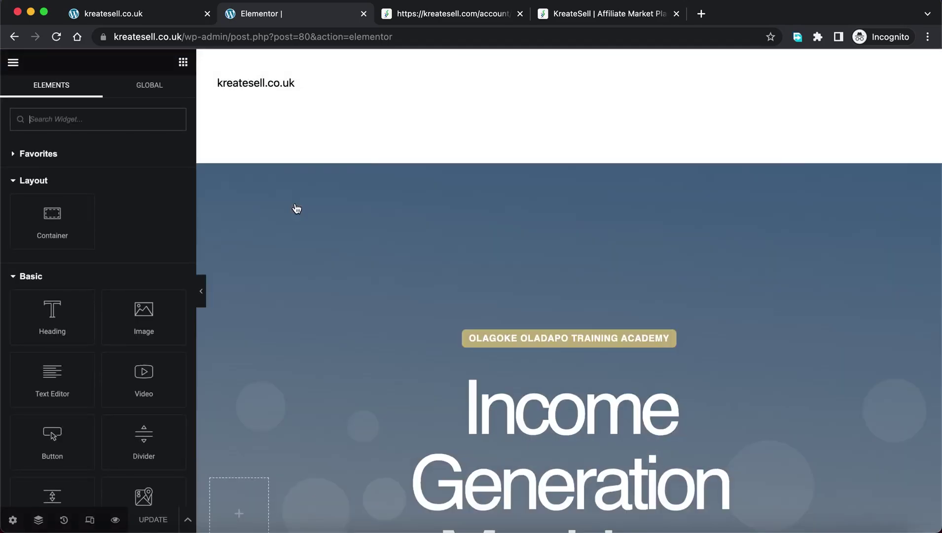
pyautogui.scroll(-10, 294, 339)
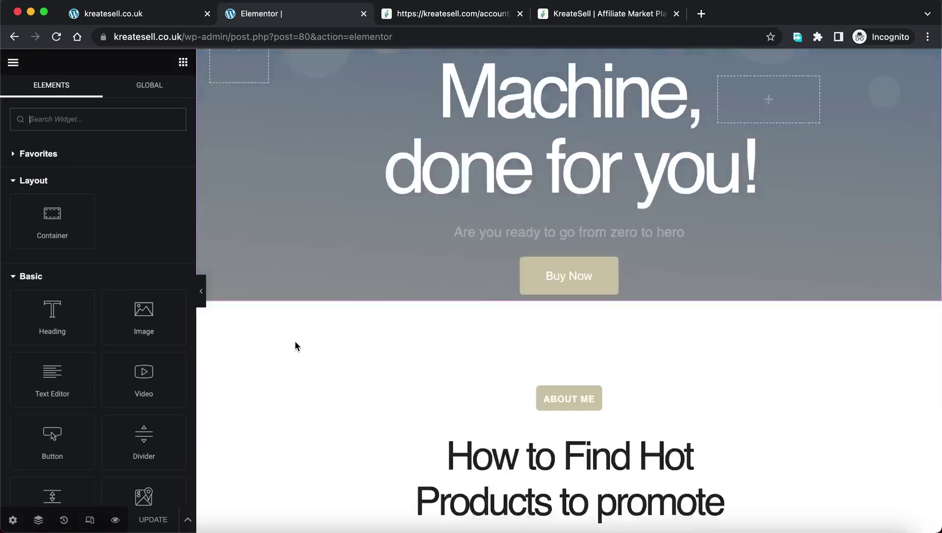
pyautogui.scroll(5, 294, 340)
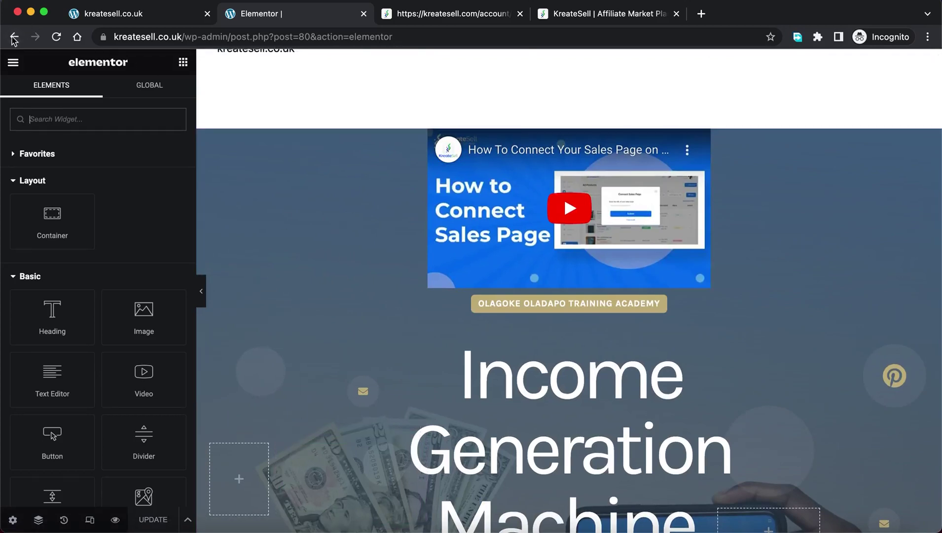
# Duplicate the browser tab with the Elementor editor and return the original tab to the WordPress pages list
pyautogui.rightClick(250, 10)
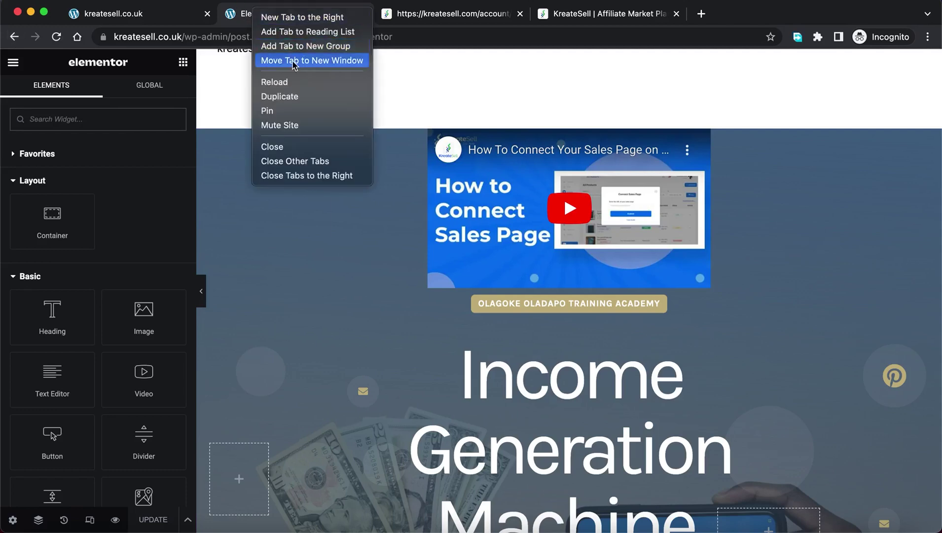
pyautogui.click(295, 96)
pyautogui.click(293, 12)
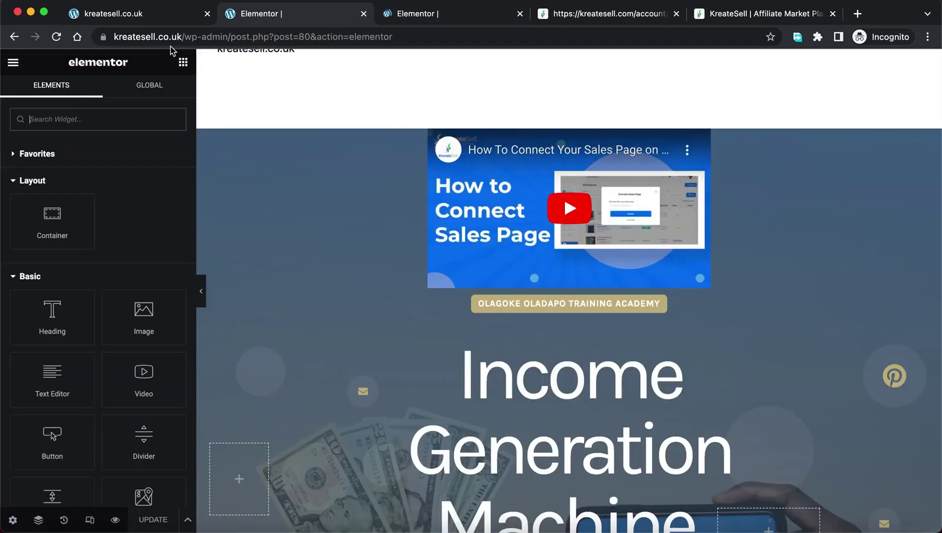
pyautogui.click(8, 39)
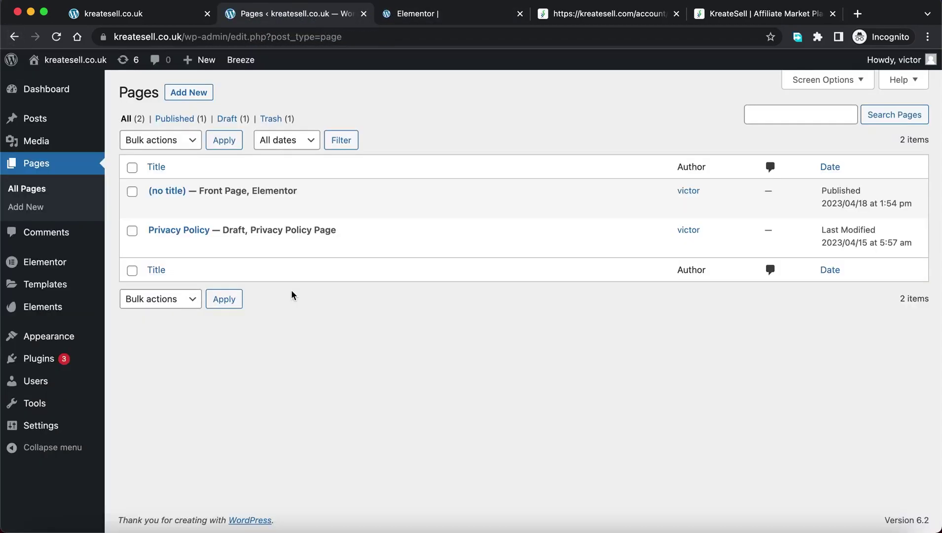
# Create a new Elementor custom code snippet titled "Sales page" with its location set to </body> - End
pyautogui.moveTo(45, 263)
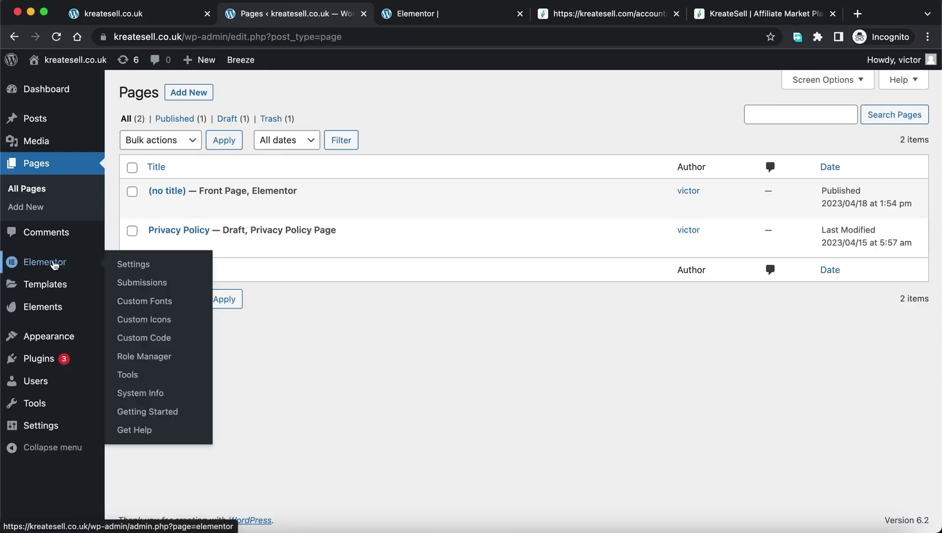
pyautogui.click(143, 344)
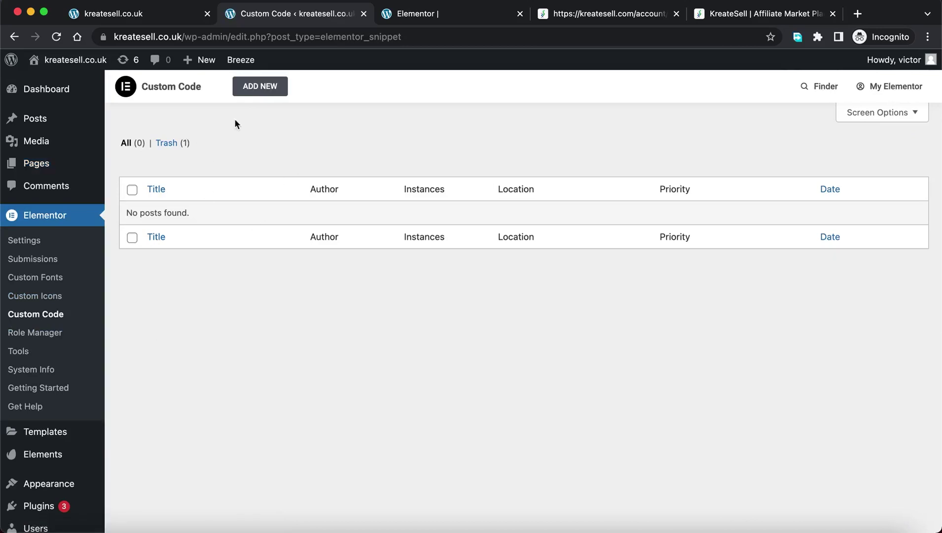
pyautogui.click(261, 86)
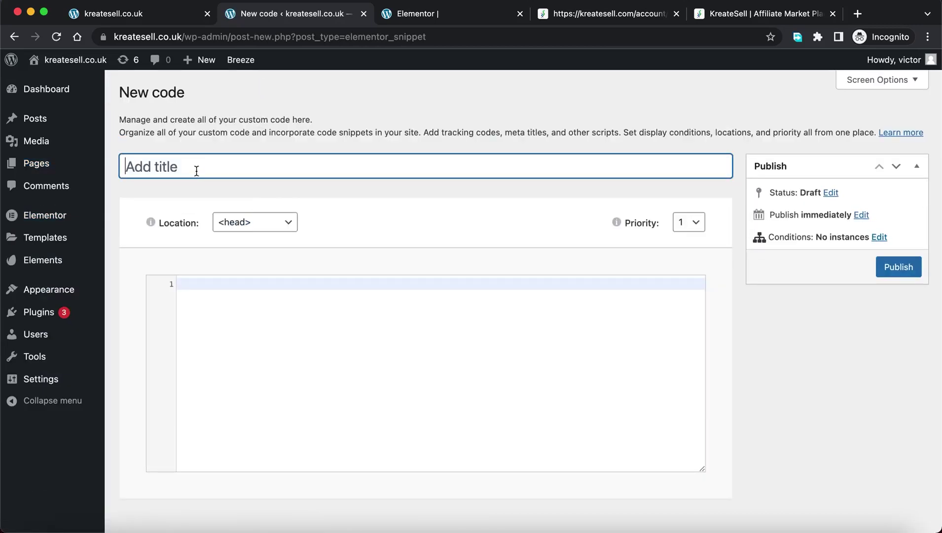
pyautogui.write('Sales page')
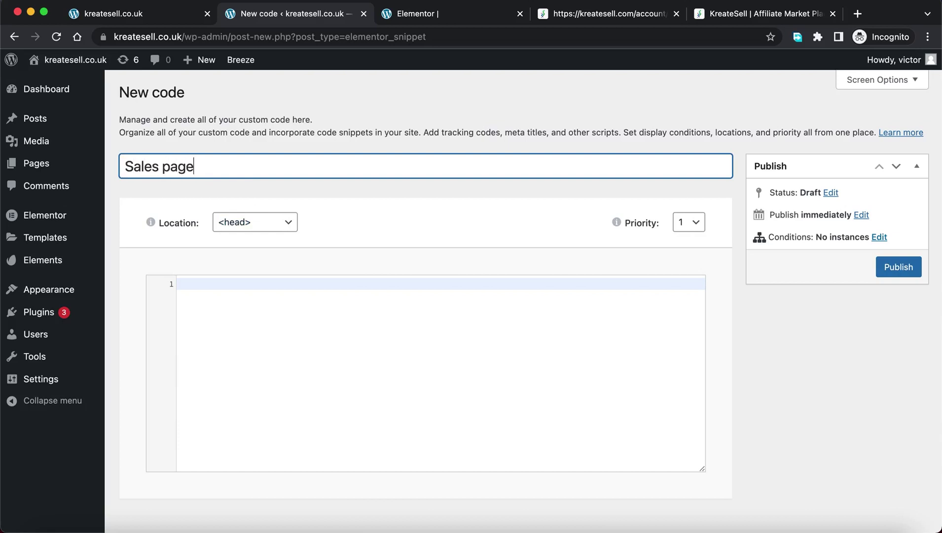
pyautogui.click(272, 226)
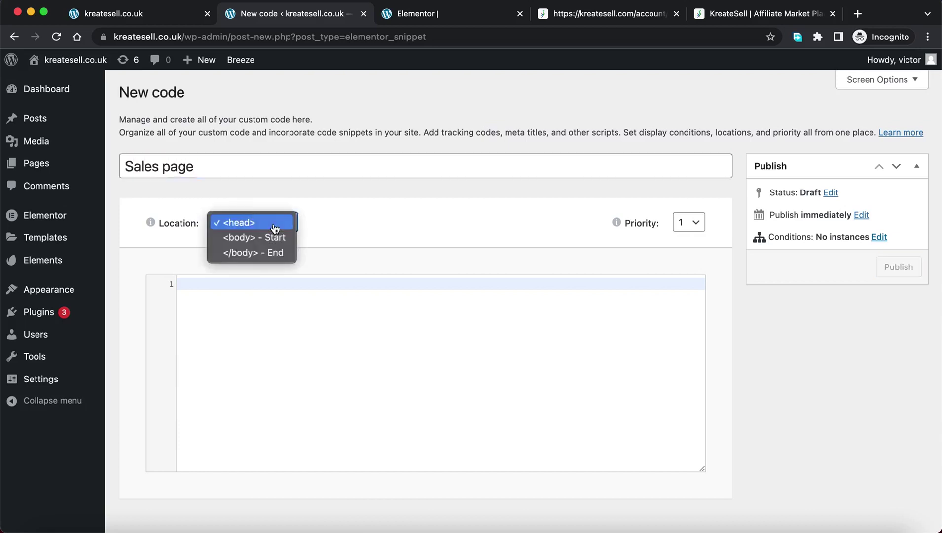
pyautogui.click(246, 253)
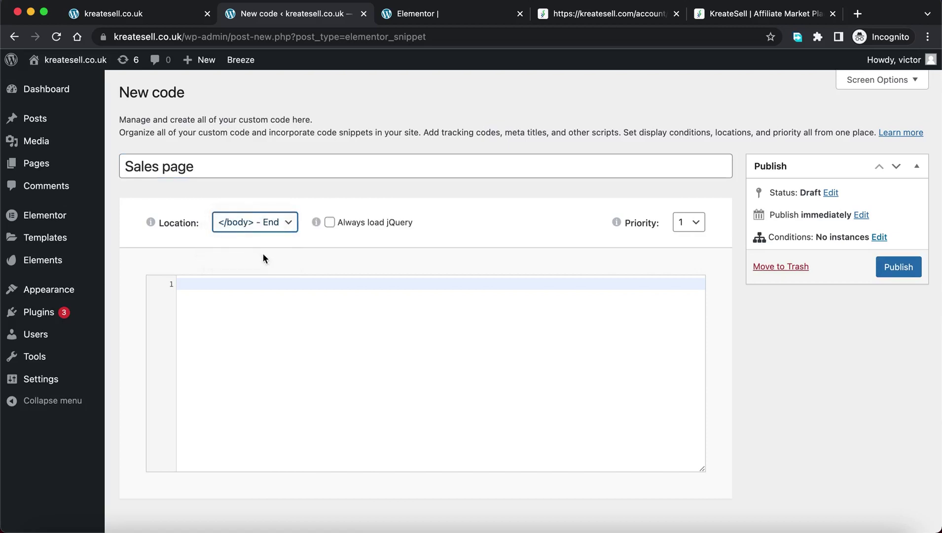
pyautogui.click(265, 225)
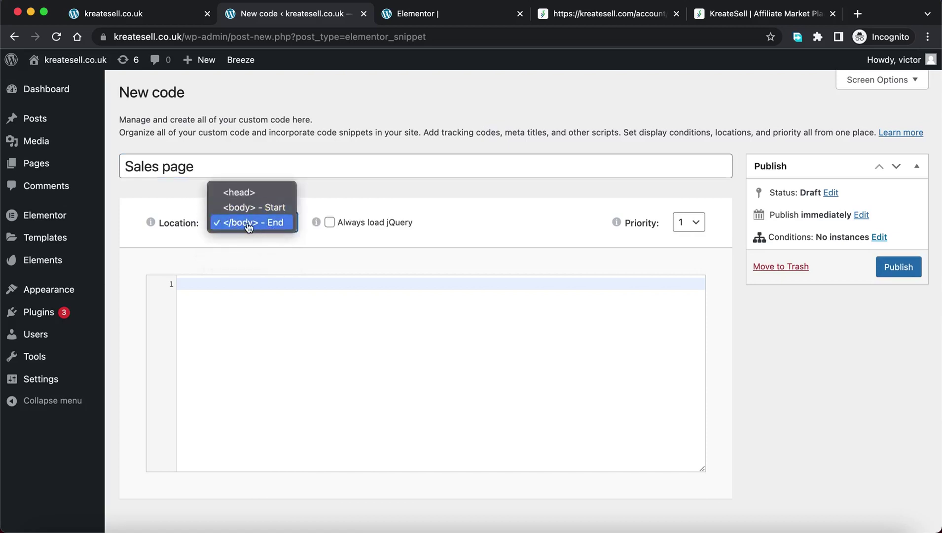
pyautogui.click(239, 224)
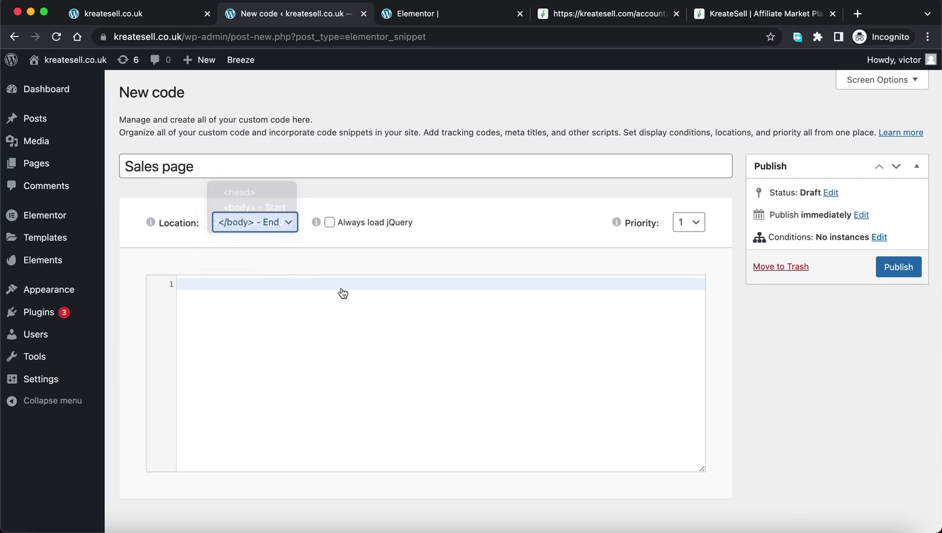
# Paste the KreateSell footer code into the snippet and review it, rechecking the code source in the KreateSell dialog
pyautogui.click(291, 289)
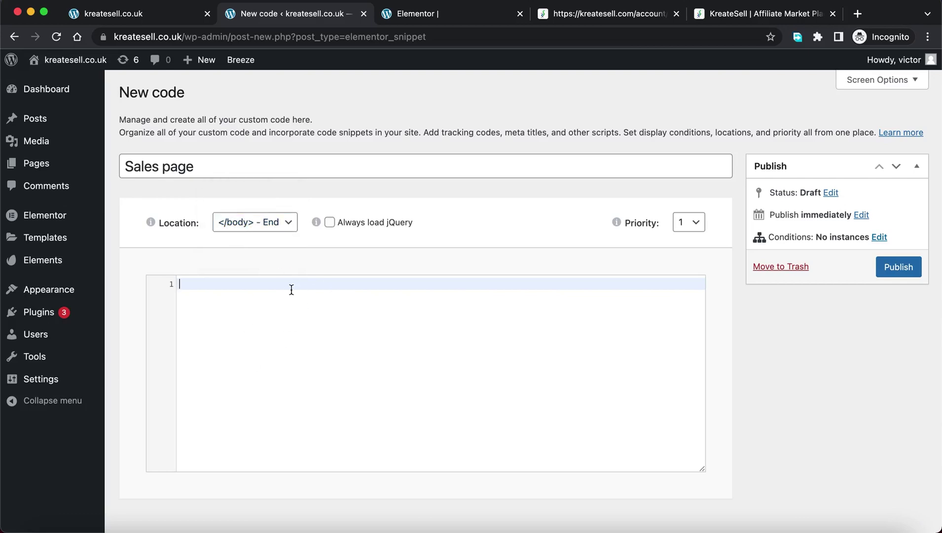
pyautogui.press('super+v')
pyautogui.scroll(5, 291, 290)
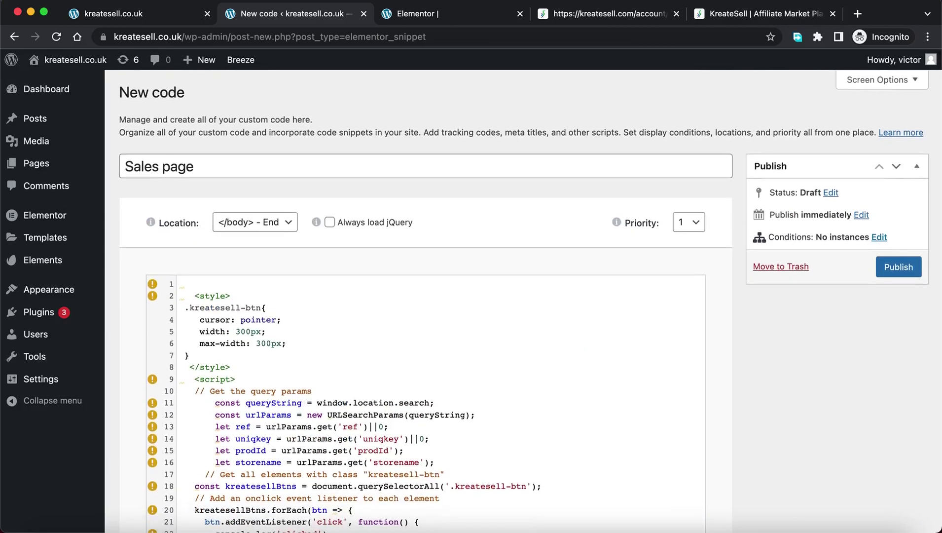
pyautogui.click(625, 16)
pyautogui.click(611, 209)
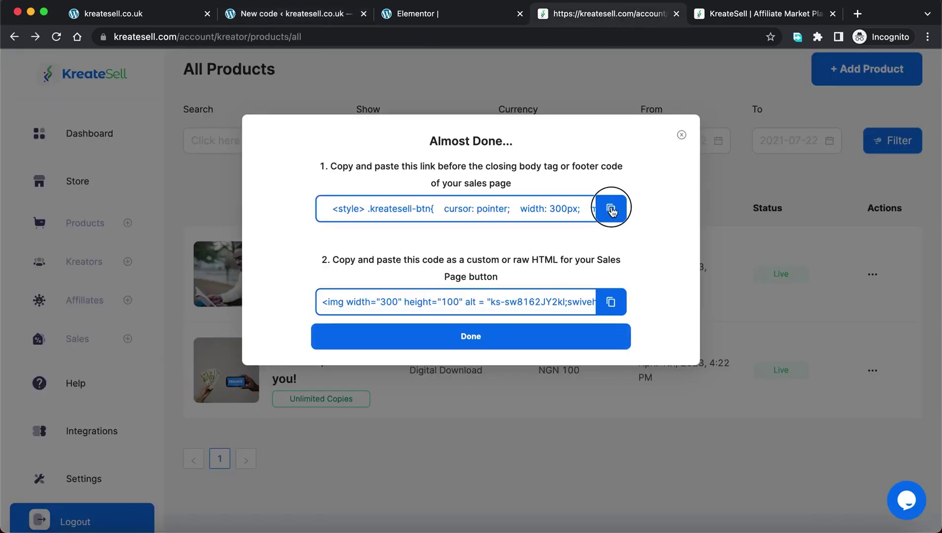
pyautogui.click(272, 20)
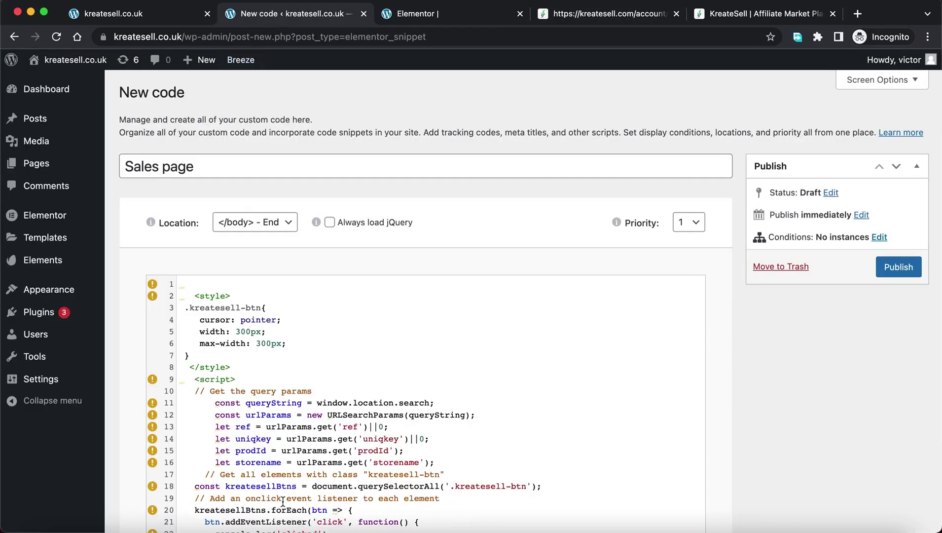
pyautogui.click(287, 486)
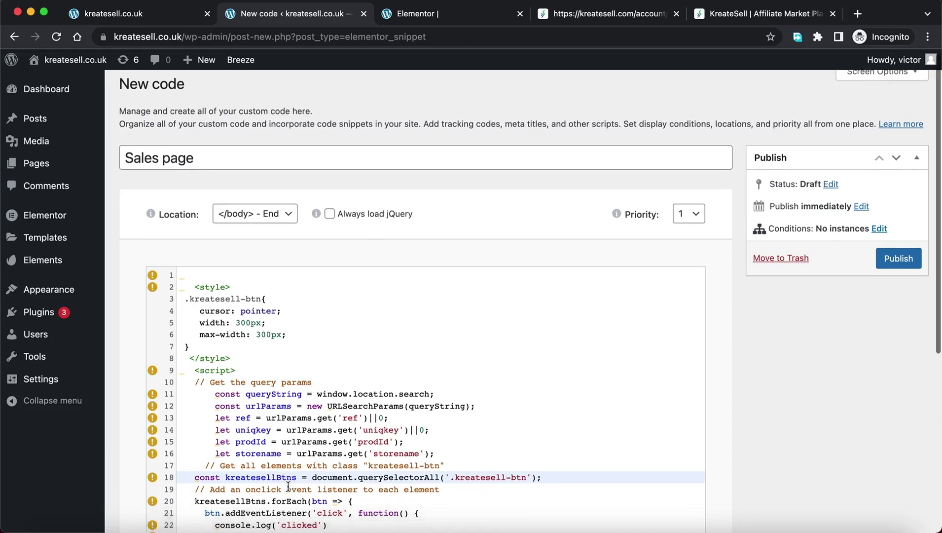
pyautogui.scroll(-5, 288, 486)
pyautogui.scroll(3, 288, 486)
pyautogui.scroll(2, 288, 486)
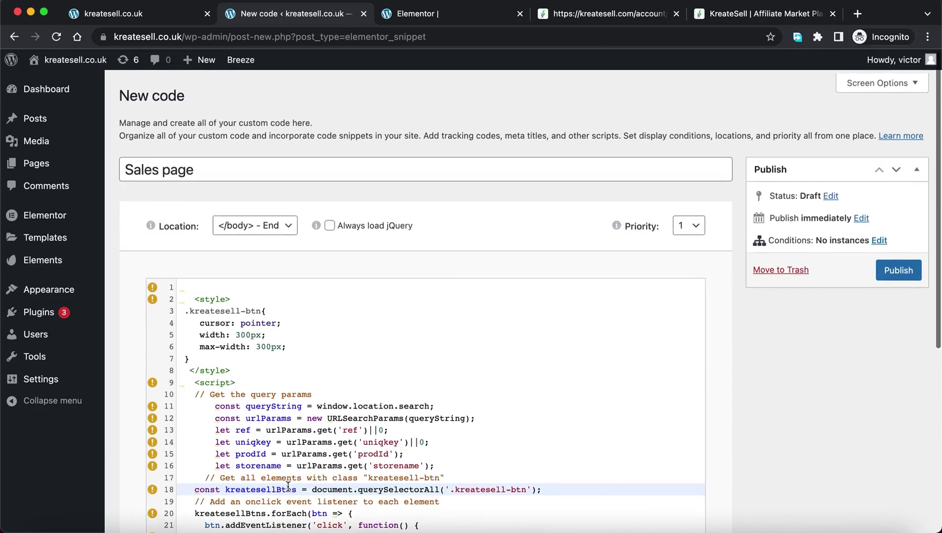
# Start publishing the "Sales page" snippet, keeping its display condition as Include, Entire Site
pyautogui.click(903, 269)
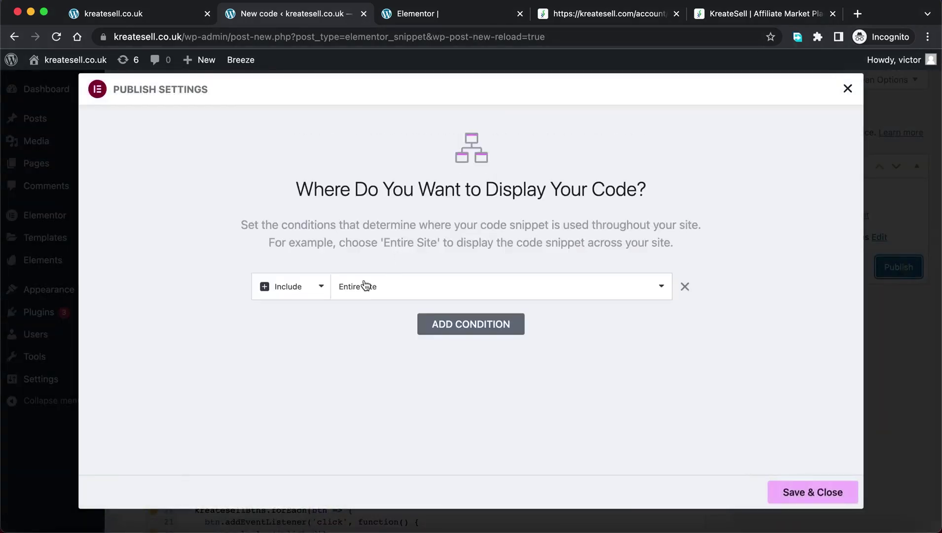
pyautogui.click(327, 286)
pyautogui.click(326, 286)
pyautogui.click(359, 254)
pyautogui.click(417, 286)
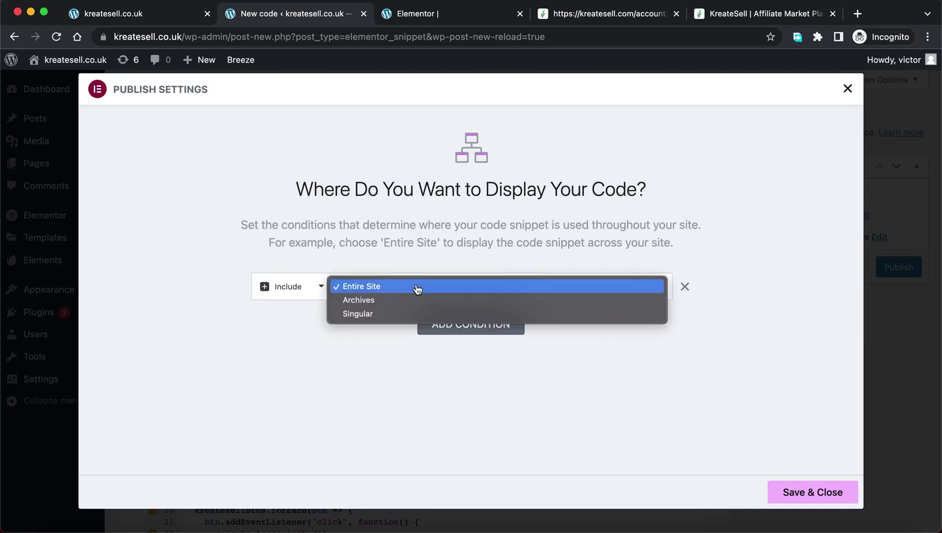
pyautogui.click(400, 289)
pyautogui.click(419, 288)
pyautogui.click(420, 288)
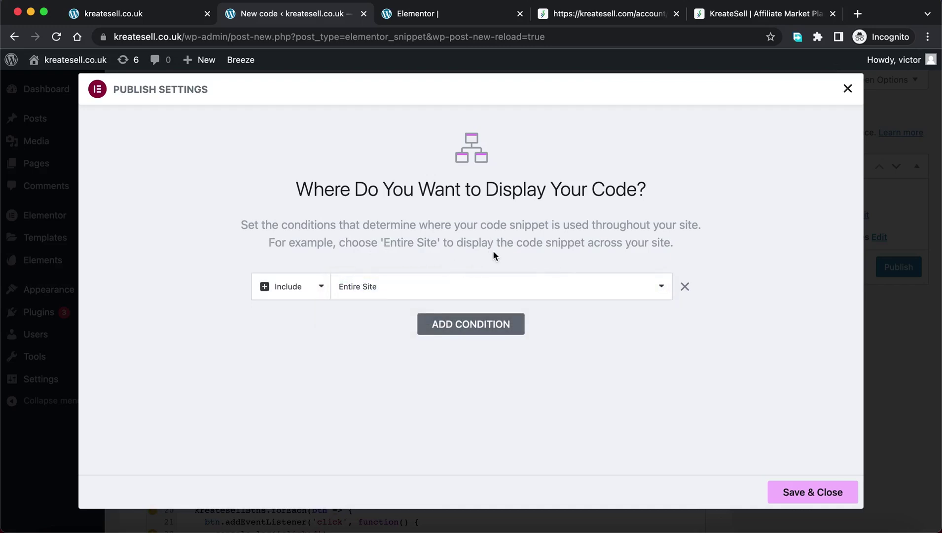
# Try the Exclude condition with Singular and Archives, and restore the display condition to Include, Entire Site
pyautogui.click(309, 289)
pyautogui.click(302, 301)
pyautogui.click(374, 287)
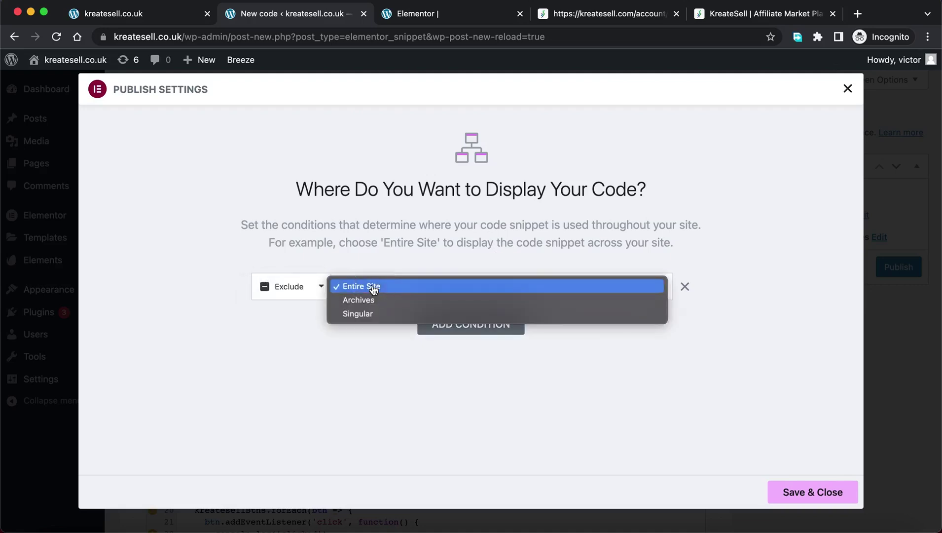
pyautogui.click(374, 313)
pyautogui.click(374, 288)
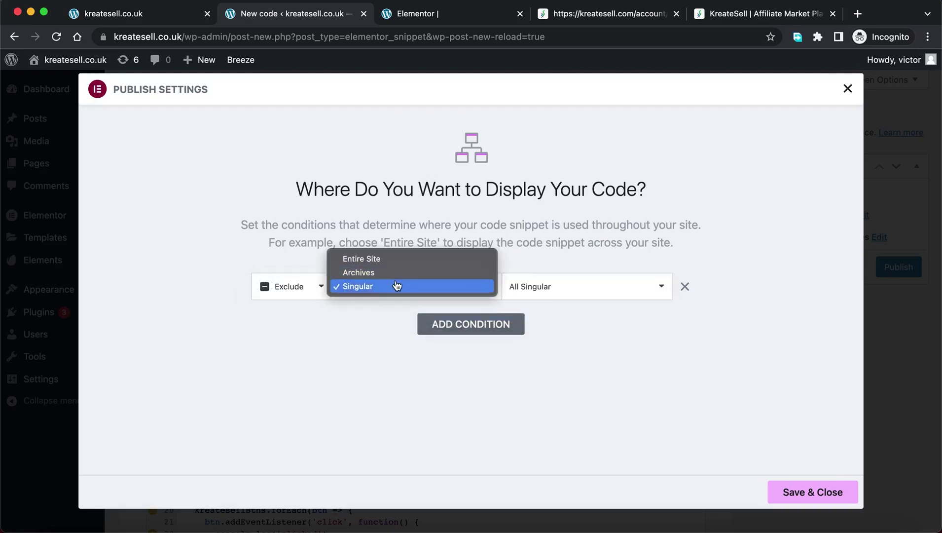
pyautogui.click(391, 274)
pyautogui.click(542, 295)
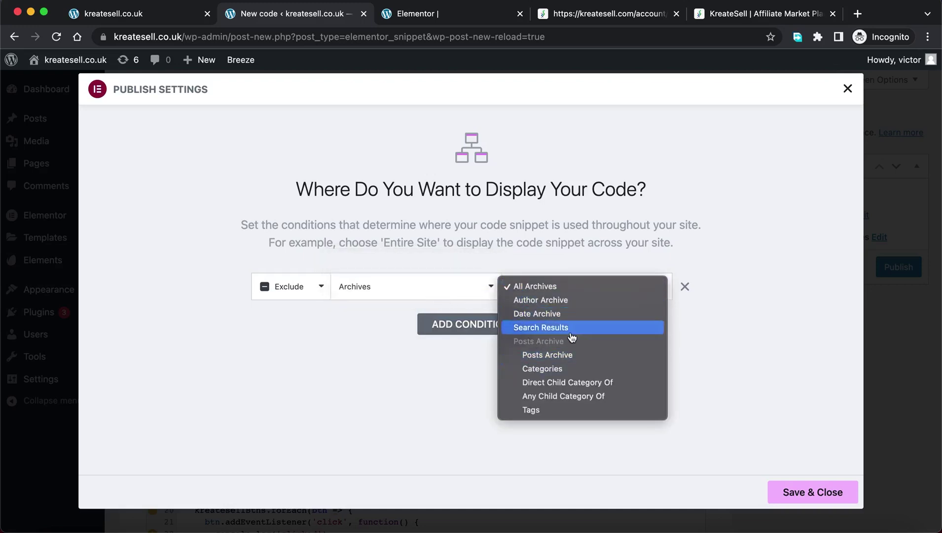
pyautogui.click(298, 285)
pyautogui.click(306, 284)
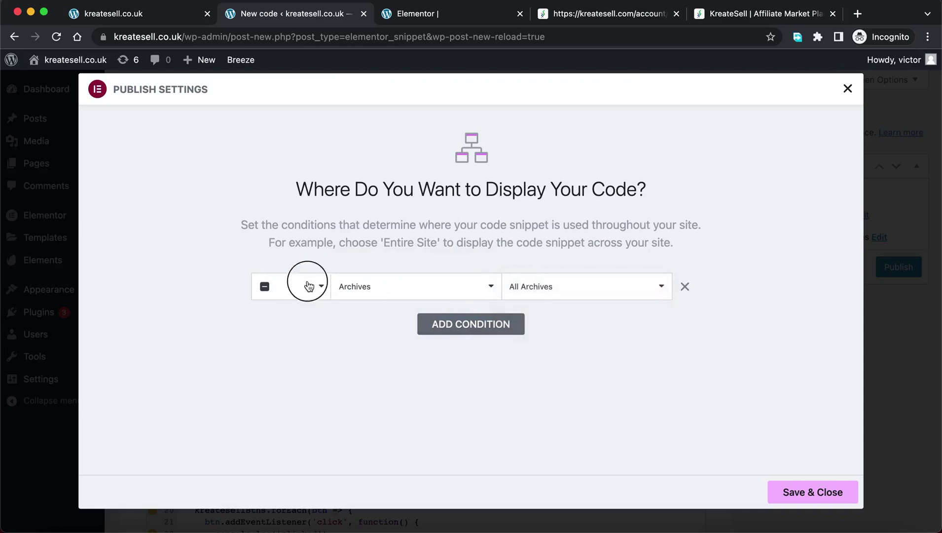
pyautogui.click(301, 272)
pyautogui.click(415, 295)
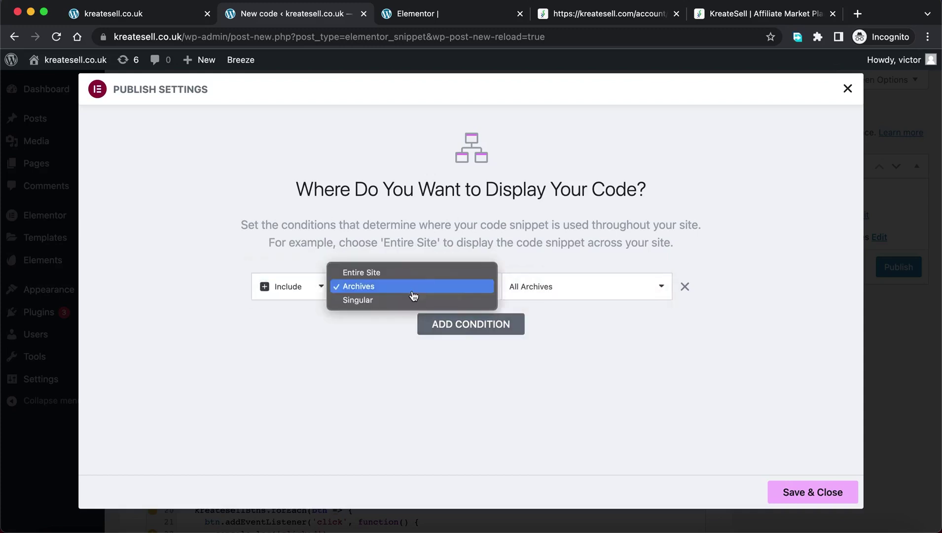
pyautogui.click(390, 272)
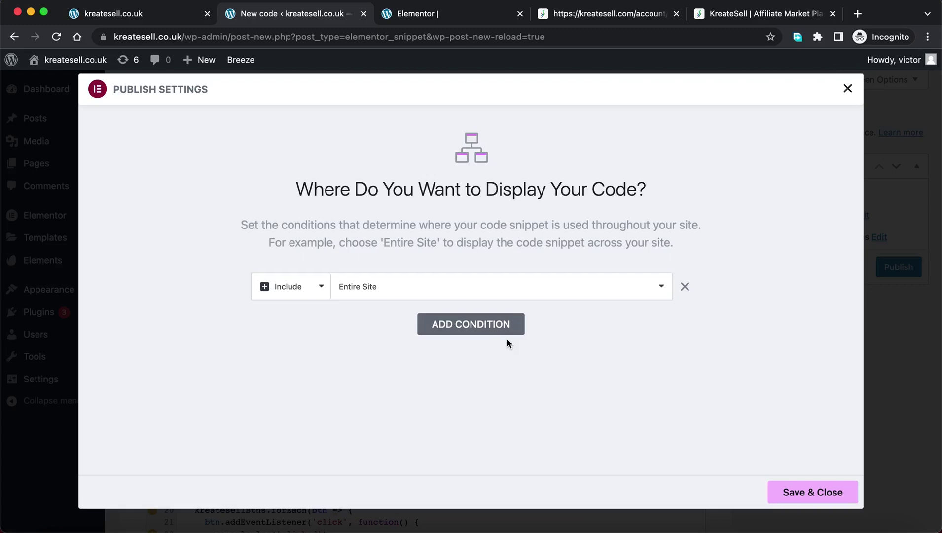
# Save the Include, Entire Site condition to publish the "Sales page" snippet
pyautogui.click(809, 493)
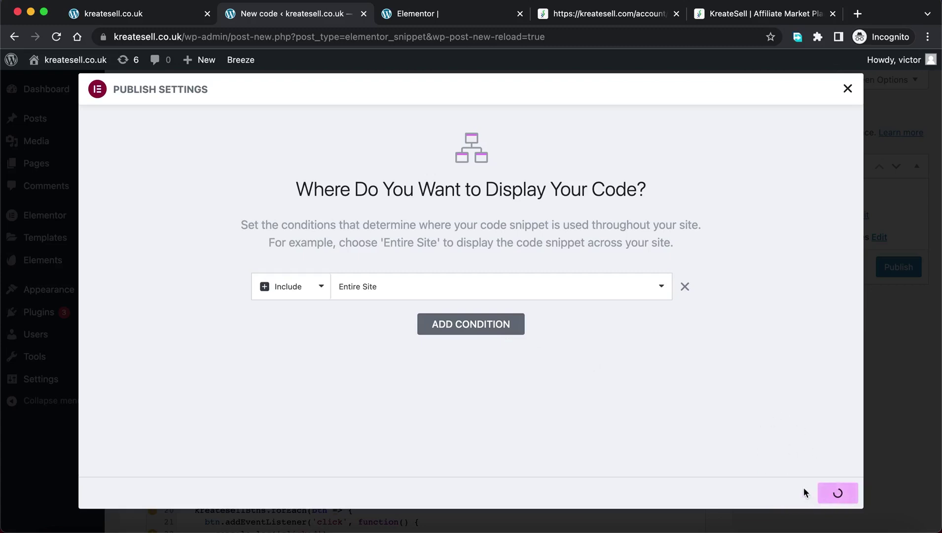
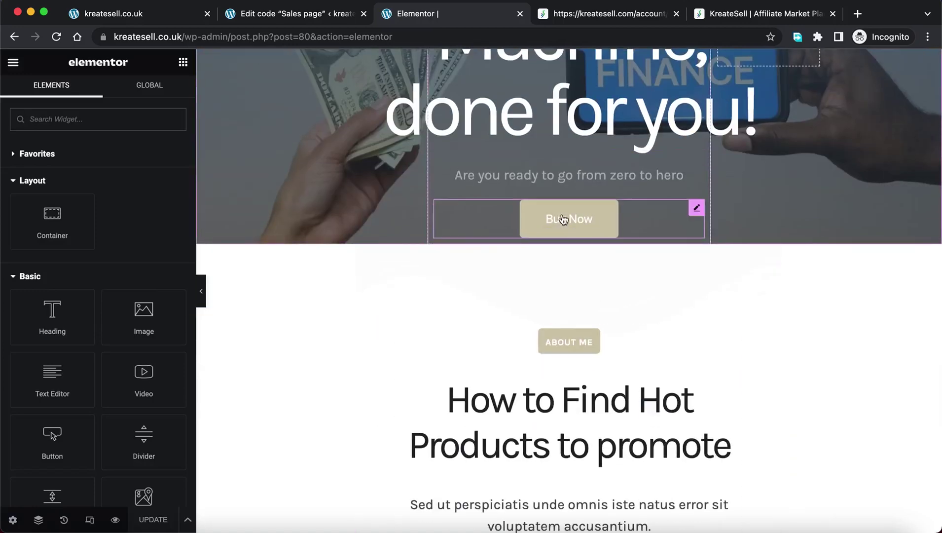
# Copy the sales page button's HTML code from the KreateSell dialog and return to the page in the Elementor editor
pyautogui.scroll(-20, 562, 219)
pyautogui.scroll(-6, 562, 220)
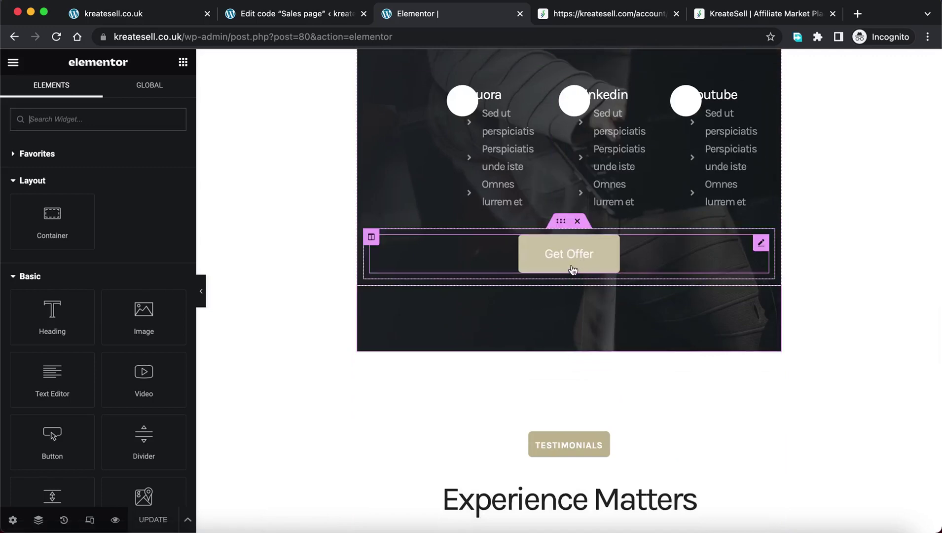
pyautogui.scroll(20, 547, 254)
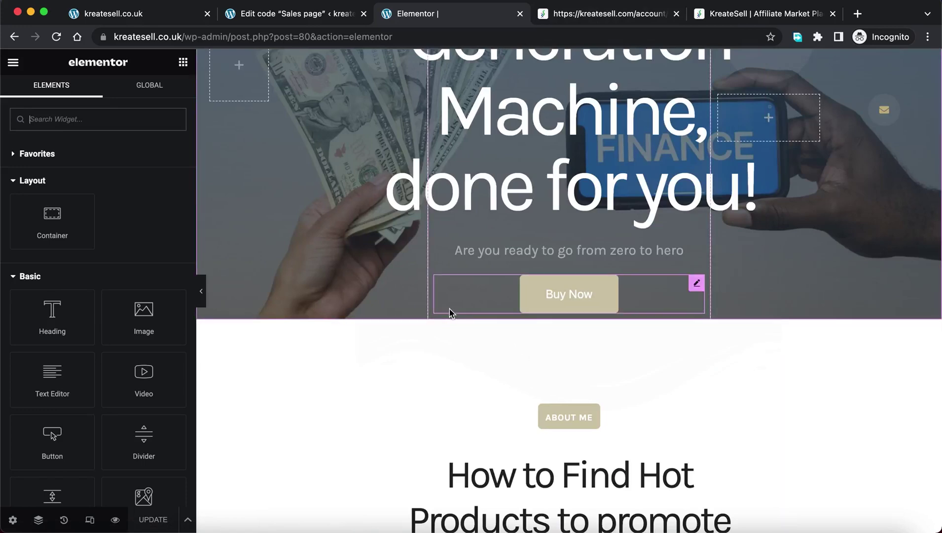
pyautogui.click(592, 15)
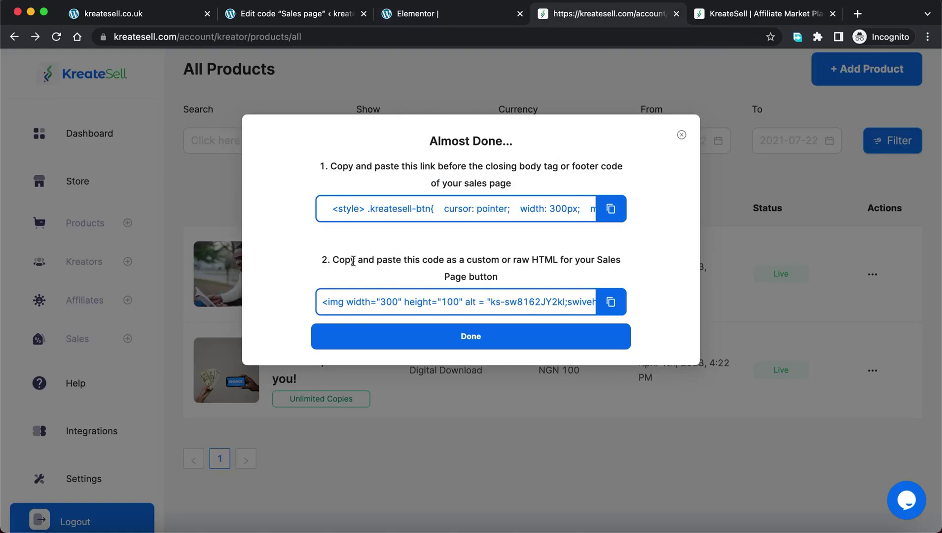
pyautogui.moveTo(334, 259); pyautogui.dragTo(562, 264)
pyautogui.click(526, 275)
pyautogui.click(567, 261)
pyautogui.click(611, 302)
pyautogui.click(459, 21)
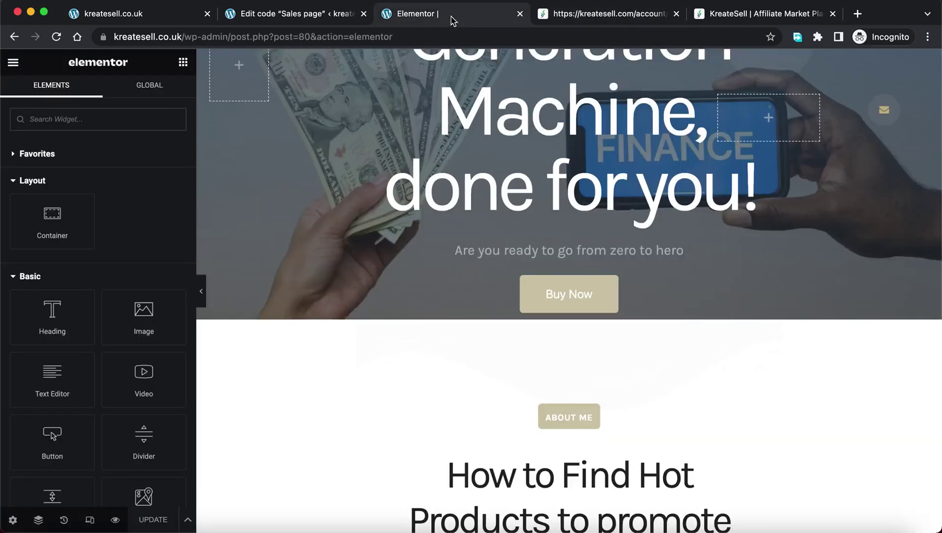
# Delete the original Buy Now button under "Are you ready to go from zero to hero"
pyautogui.click(610, 294)
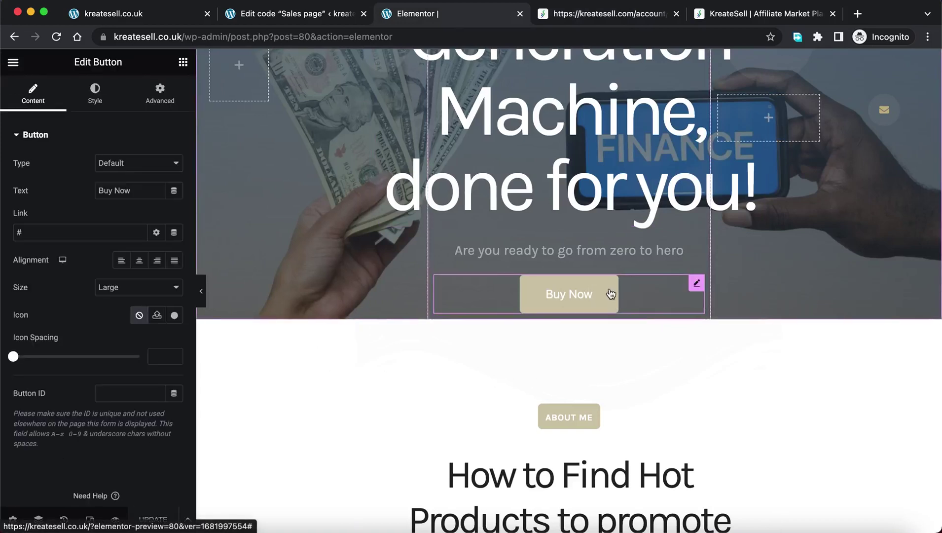
pyautogui.rightClick(697, 284)
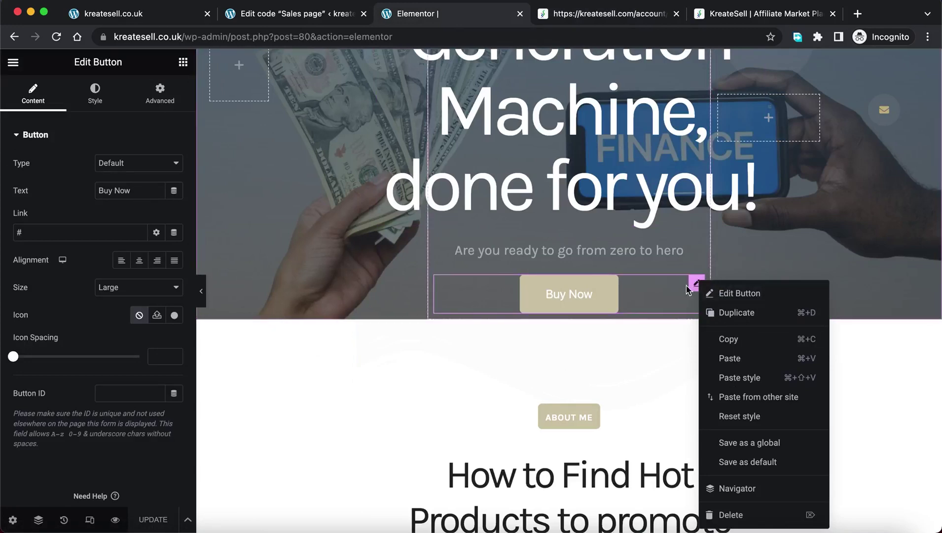
pyautogui.click(694, 284)
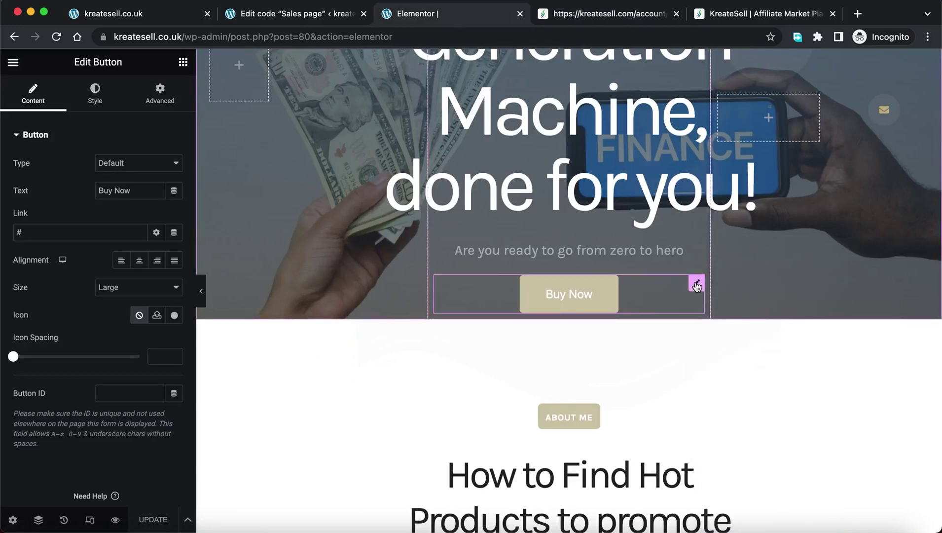
pyautogui.rightClick(697, 286)
pyautogui.click(699, 286)
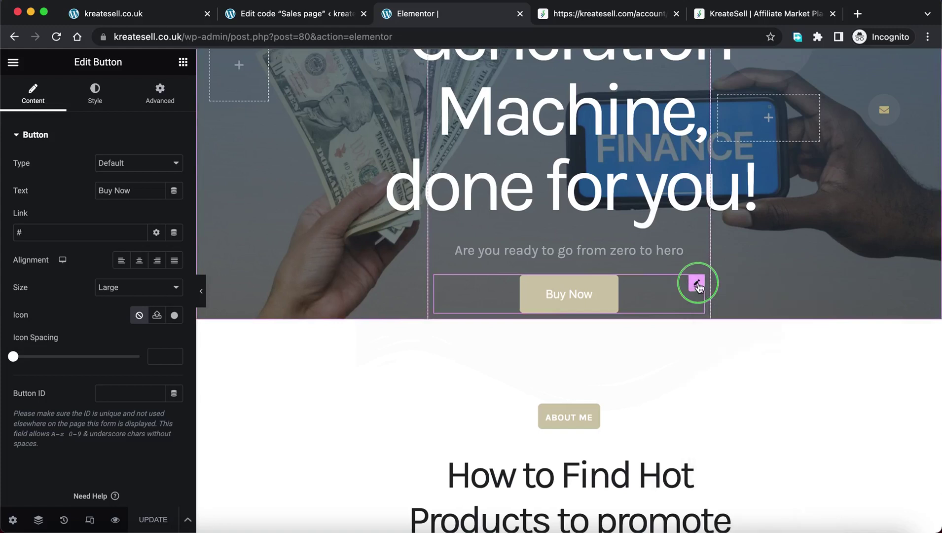
pyautogui.rightClick(697, 286)
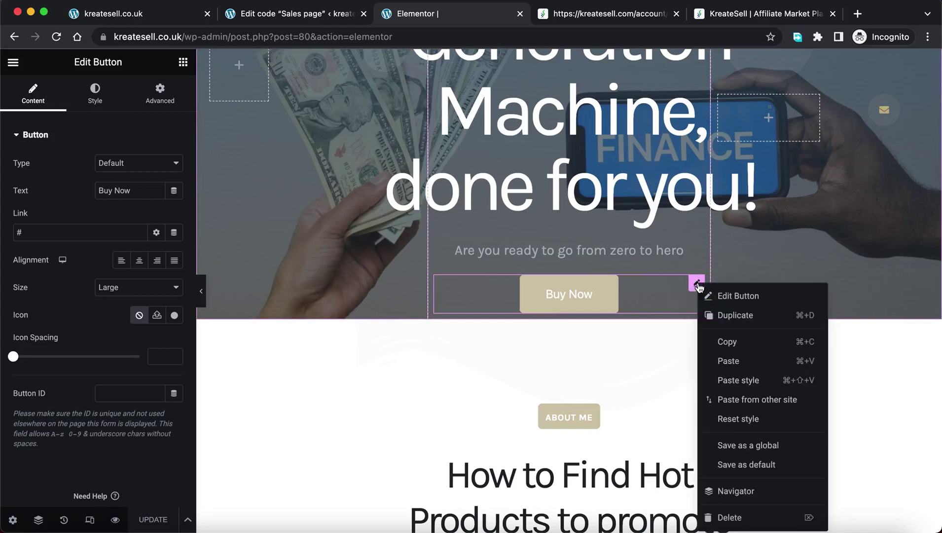
pyautogui.click(737, 518)
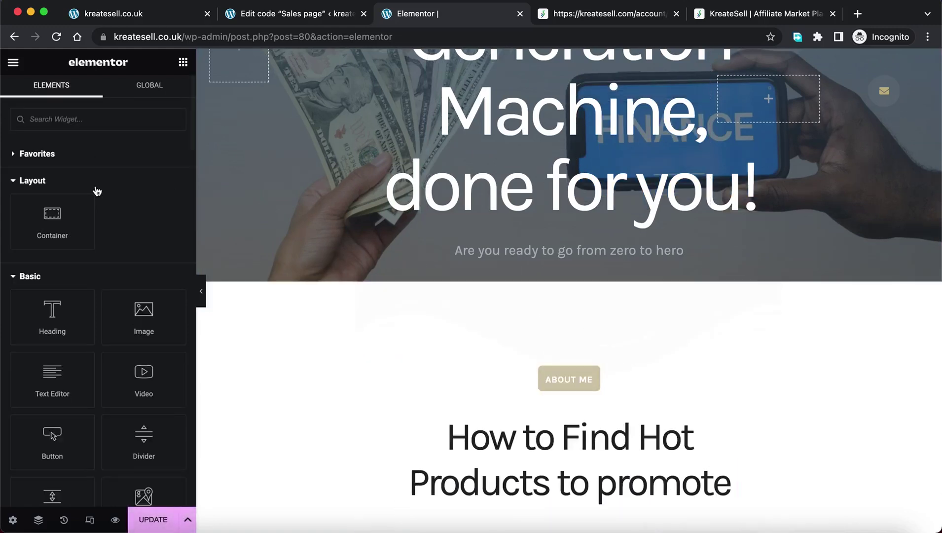
# Add an HTML widget from the General elements below the "Are you ready to go from zero to hero" text
pyautogui.scroll(-10, 88, 393)
pyautogui.scroll(10, 88, 393)
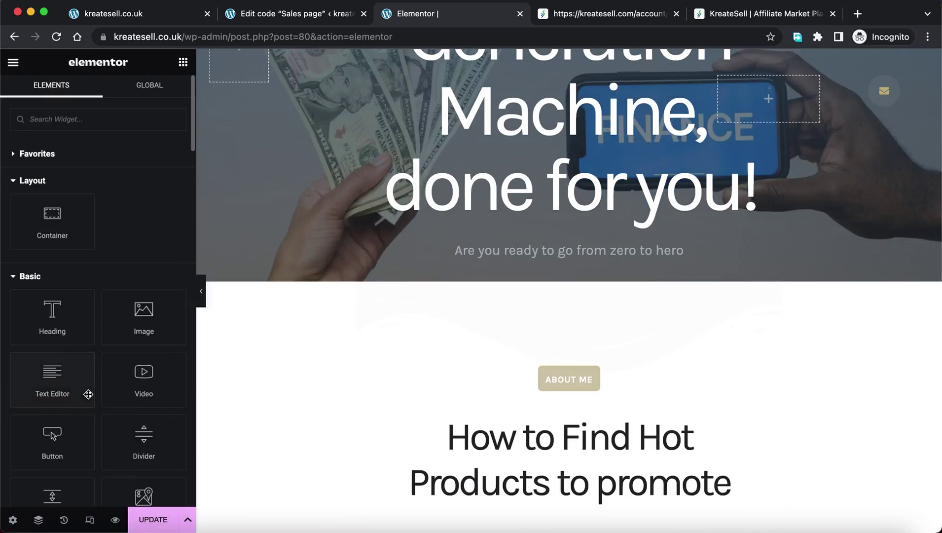
pyautogui.click(18, 182)
pyautogui.click(17, 206)
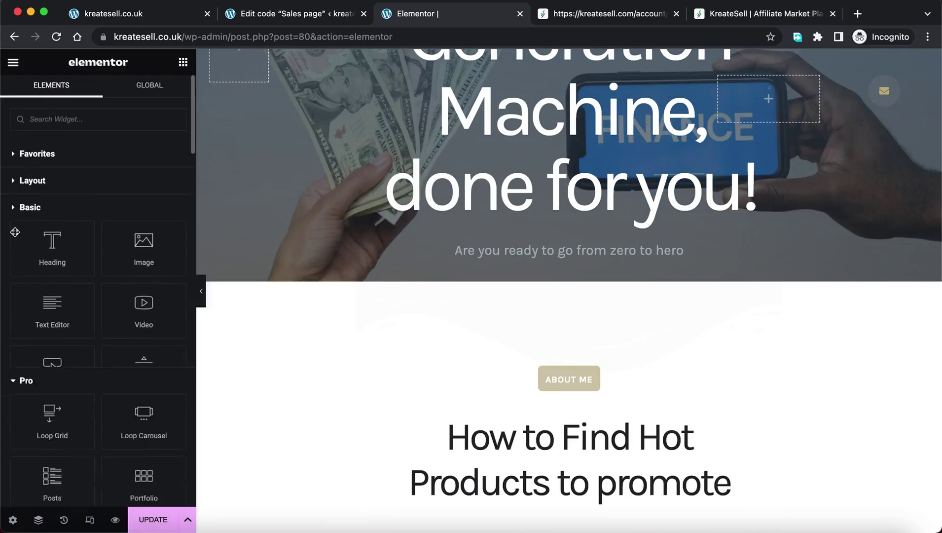
pyautogui.click(15, 235)
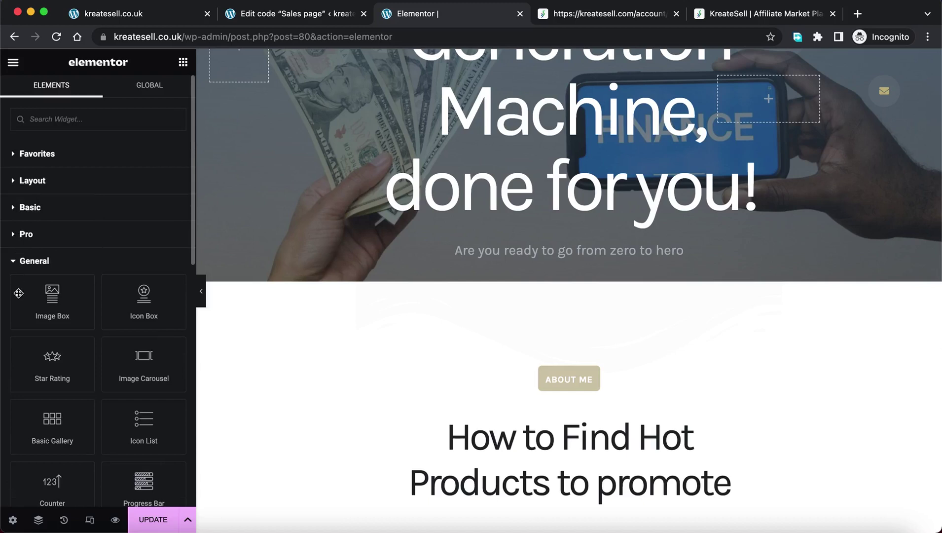
pyautogui.scroll(-7, 20, 301)
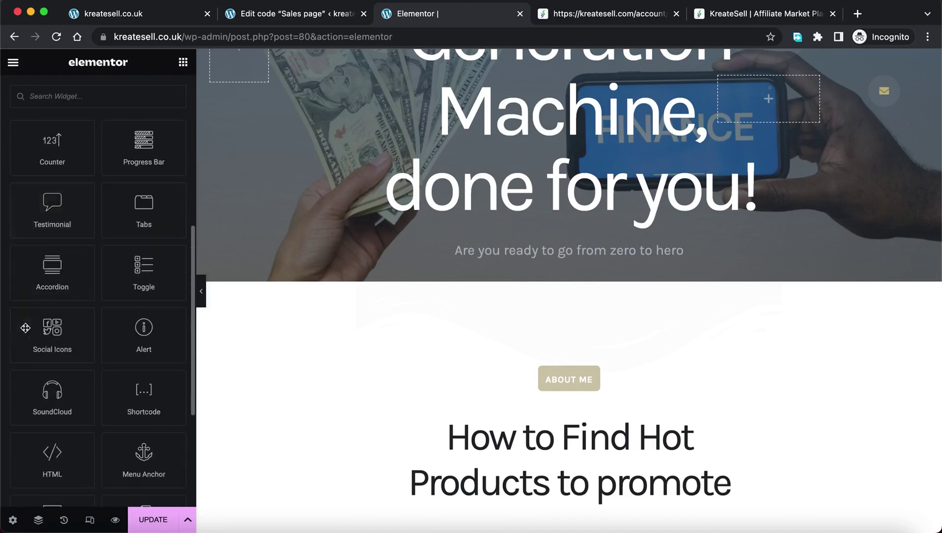
pyautogui.scroll(-3, 31, 416)
pyautogui.moveTo(51, 345); pyautogui.dragTo(562, 255)
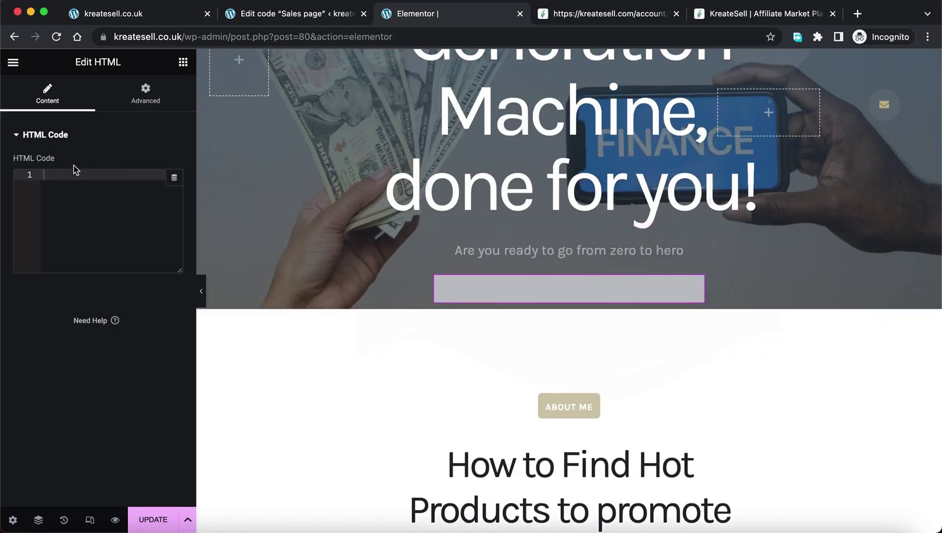
# Paste the KreateSell button code into the hero section's HTML widget
pyautogui.click(59, 173)
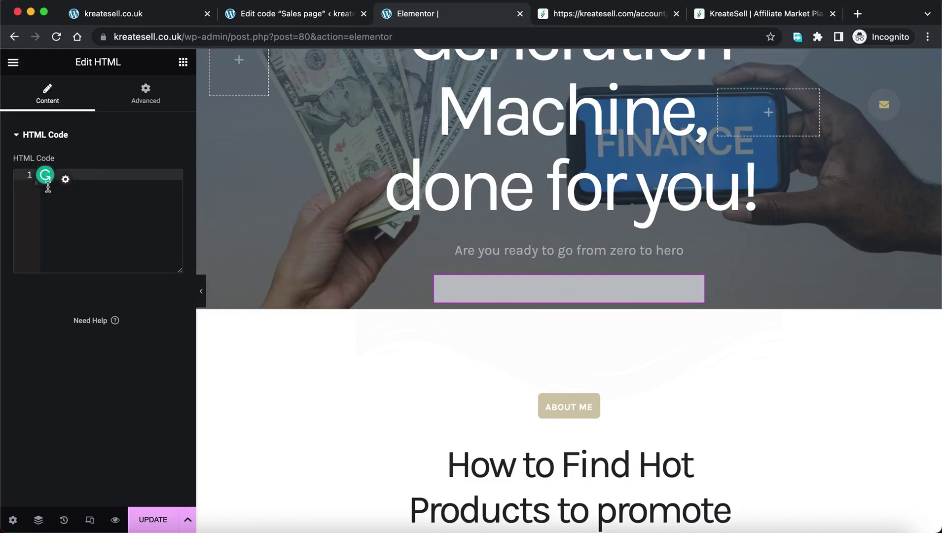
pyautogui.click(83, 174)
pyautogui.press('super+v')
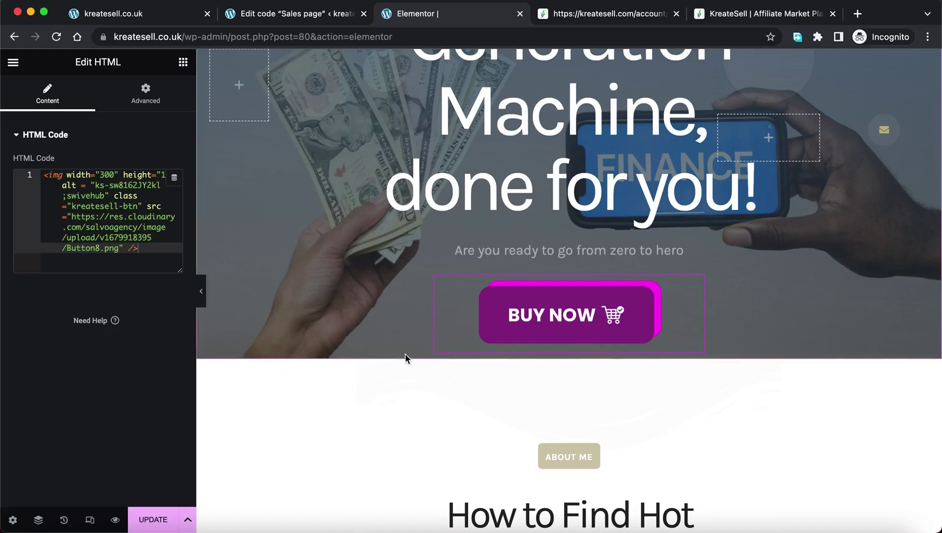
# Delete the Get Offer button at the end of the My Services section
pyautogui.scroll(-3, 405, 353)
pyautogui.scroll(2, 405, 353)
pyautogui.scroll(-20, 405, 353)
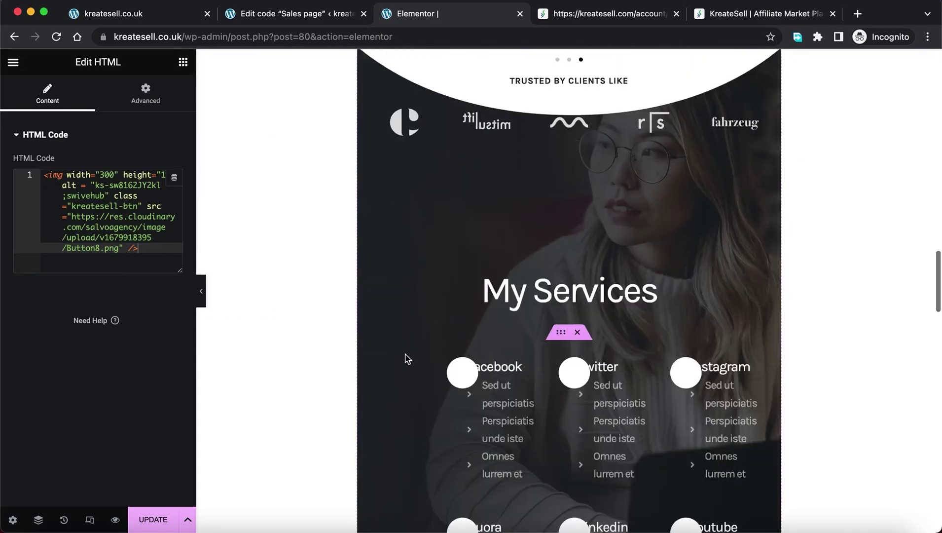
pyautogui.scroll(3, 405, 353)
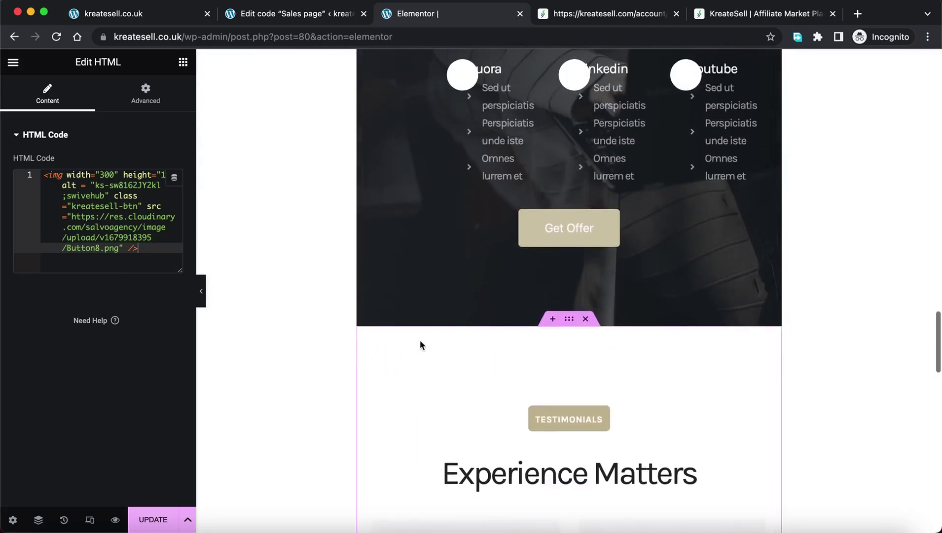
pyautogui.click(598, 239)
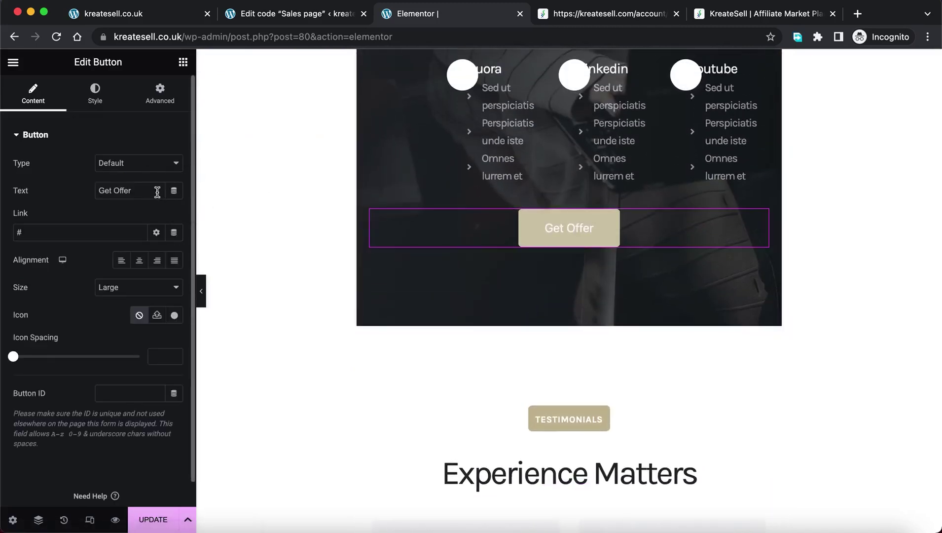
pyautogui.rightClick(762, 217)
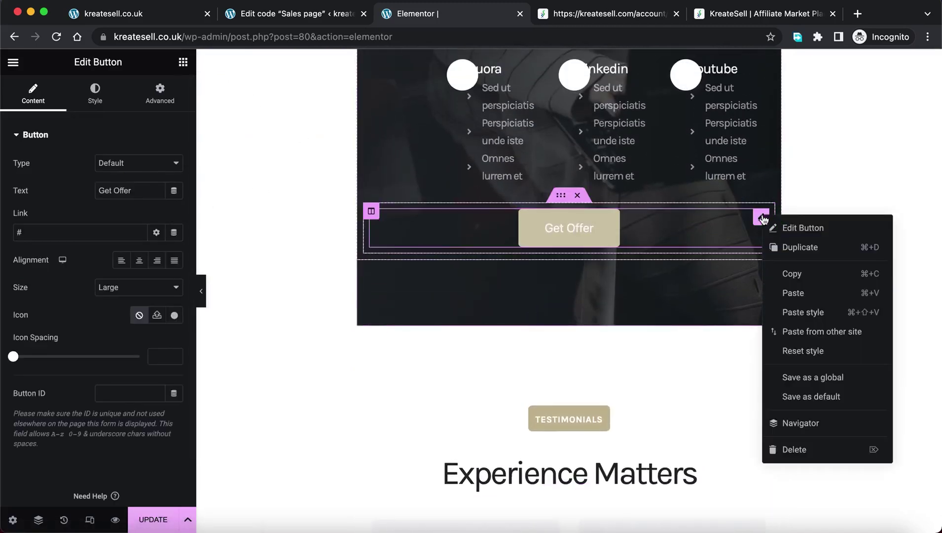
pyautogui.click(794, 449)
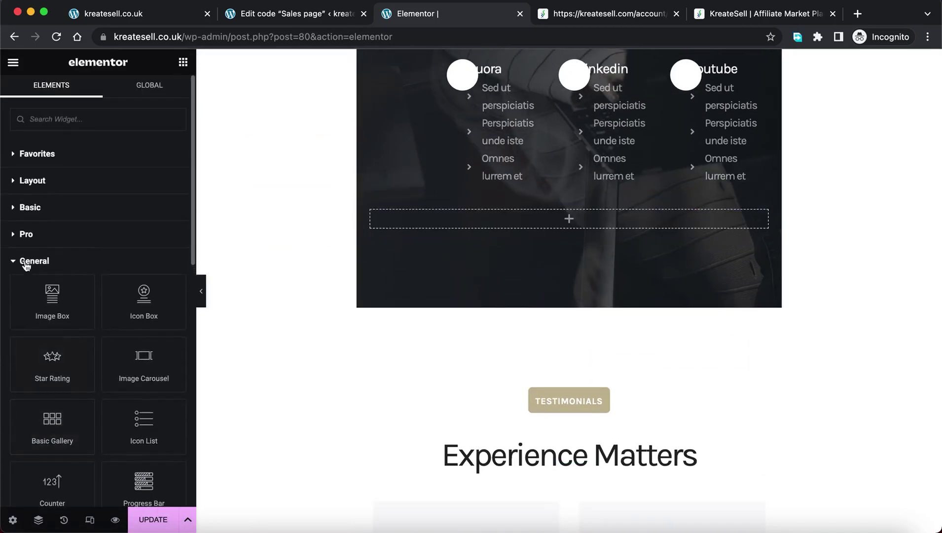
# Add an HTML widget to the emptied container in My Services and paste the KreateSell button code into it
pyautogui.scroll(-7, 52, 425)
pyautogui.moveTo(53, 436); pyautogui.dragTo(590, 221)
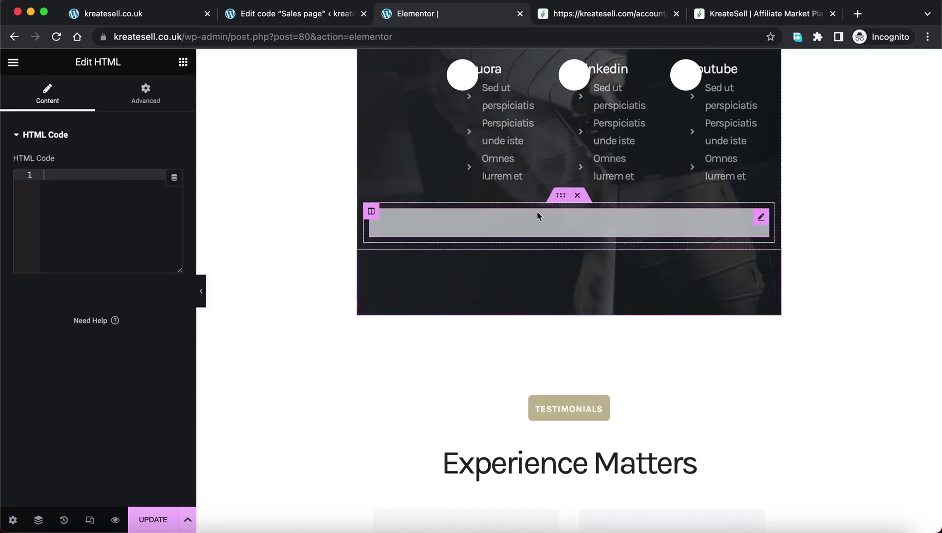
pyautogui.click(58, 176)
pyautogui.press('super+v')
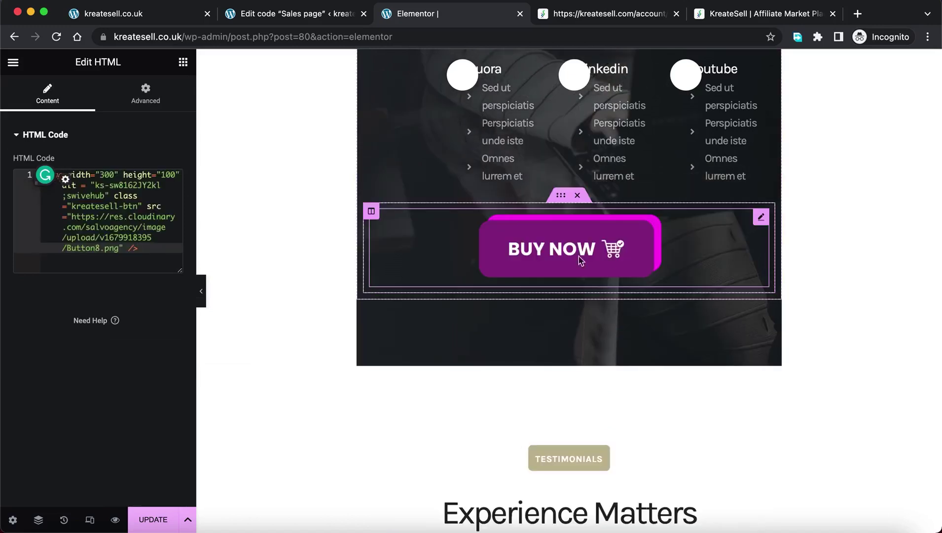
# Update the page in Elementor and reload the live kreatesell.co.uk page
pyautogui.scroll(5, 833, 383)
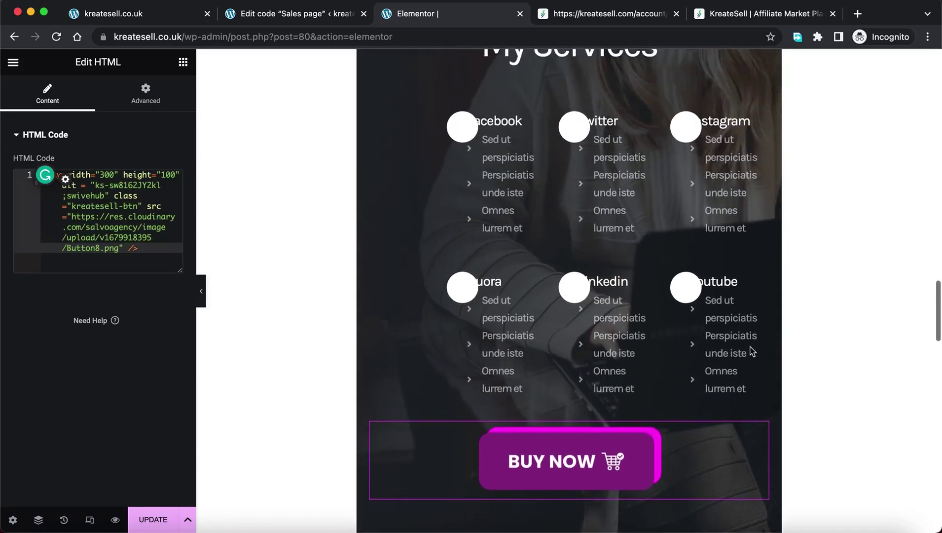
pyautogui.click(148, 519)
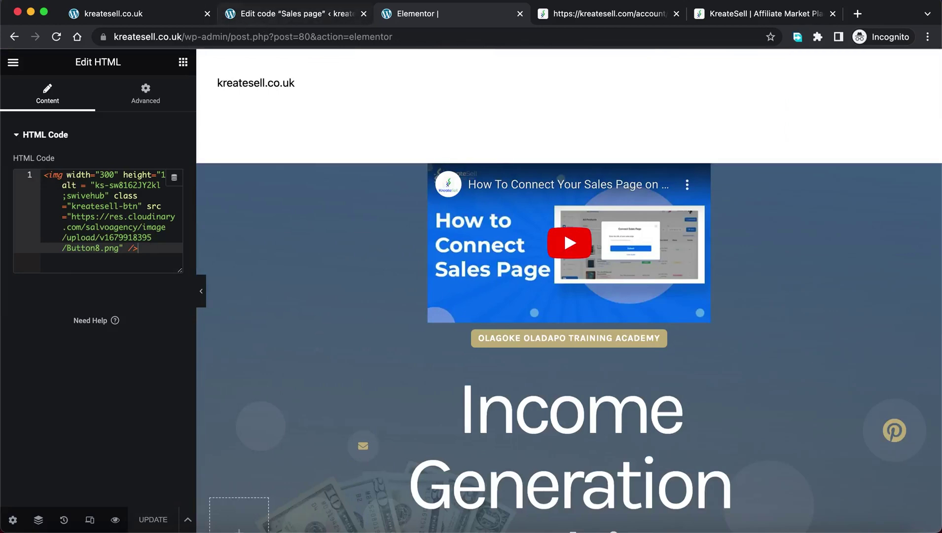
pyautogui.click(126, 10)
pyautogui.scroll(-10, 185, 308)
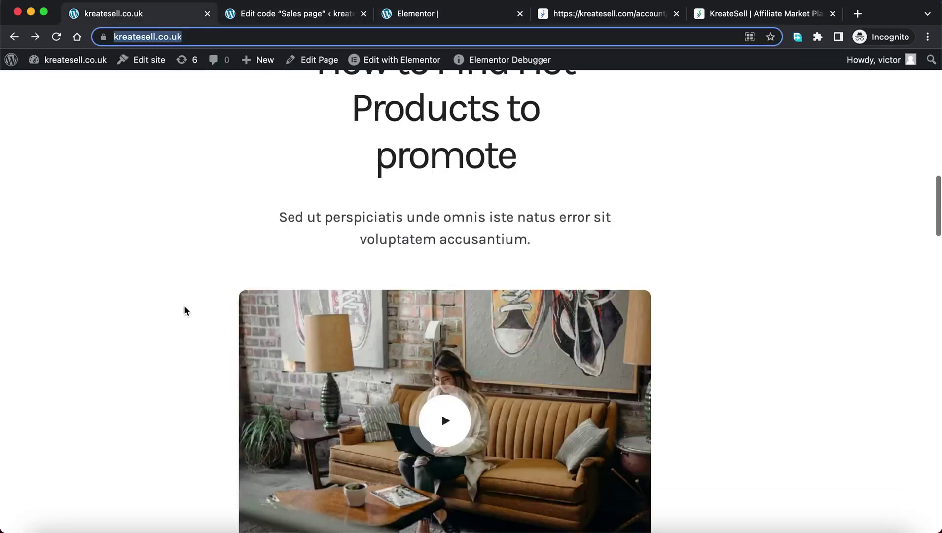
pyautogui.press('Return')
pyautogui.scroll(-5, 184, 309)
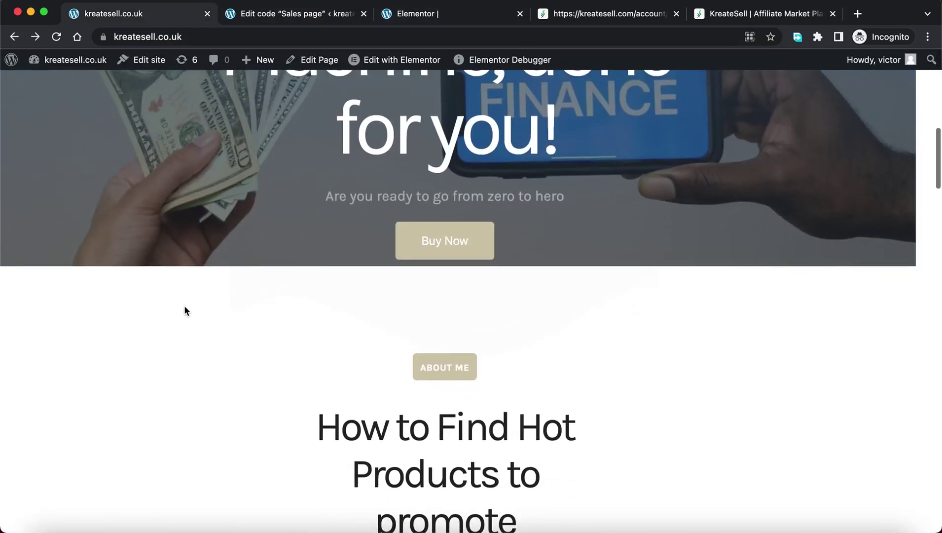
pyautogui.click(56, 37)
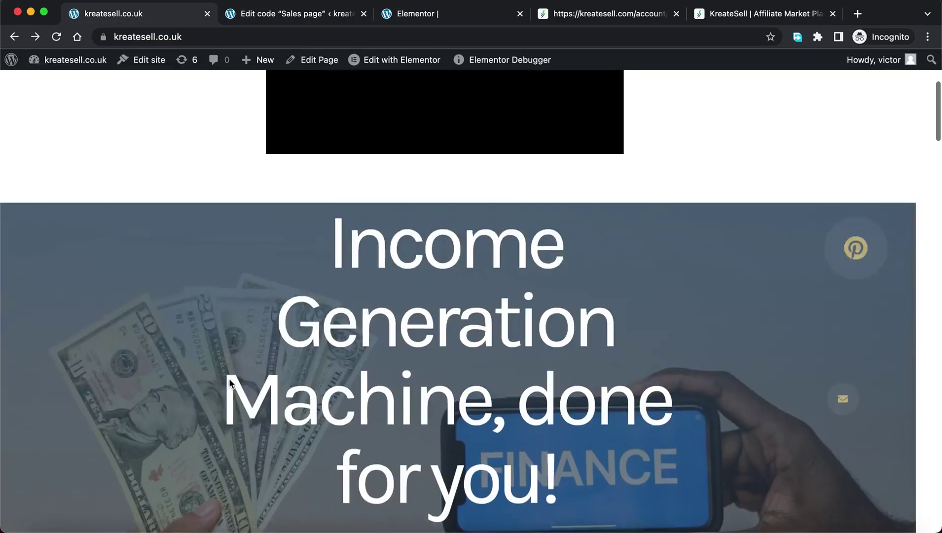
# Check the Buy Now buttons in the hero and My Services sections of the live page
pyautogui.scroll(-10, 229, 382)
pyautogui.scroll(5, 229, 381)
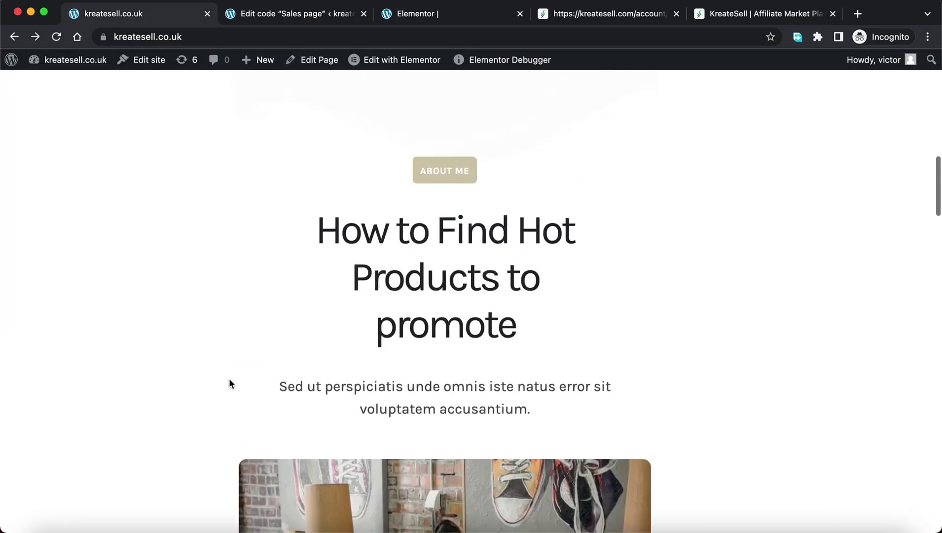
pyautogui.scroll(-15, 229, 383)
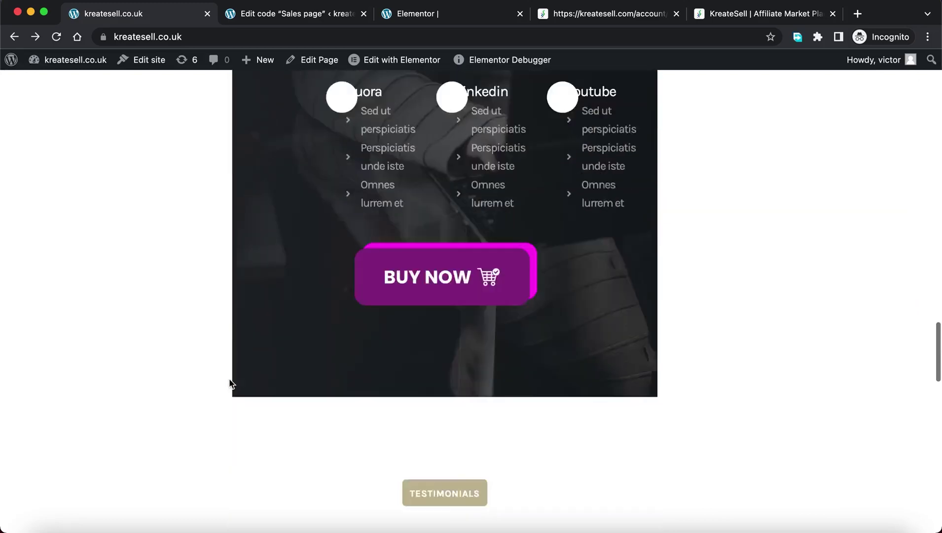
pyautogui.scroll(5, 230, 382)
pyautogui.scroll(10, 230, 383)
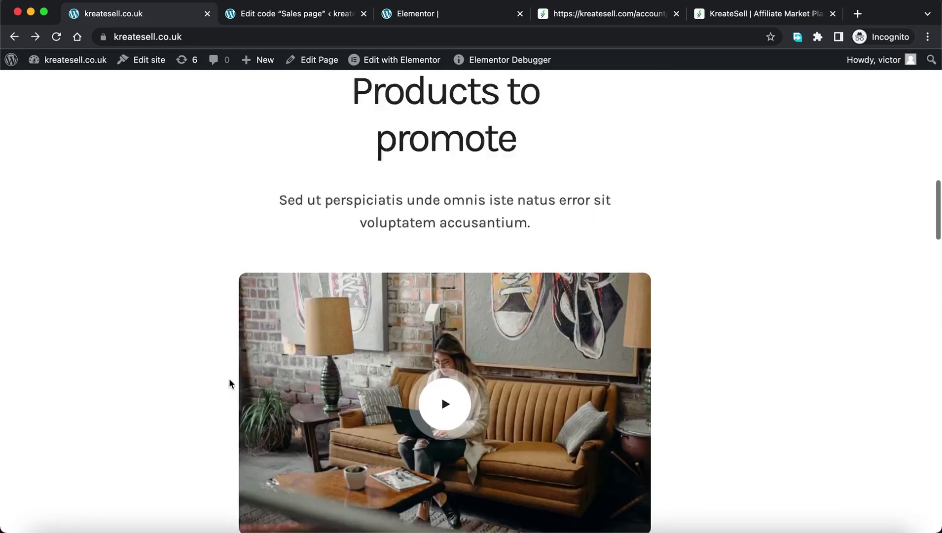
pyautogui.scroll(2, 229, 382)
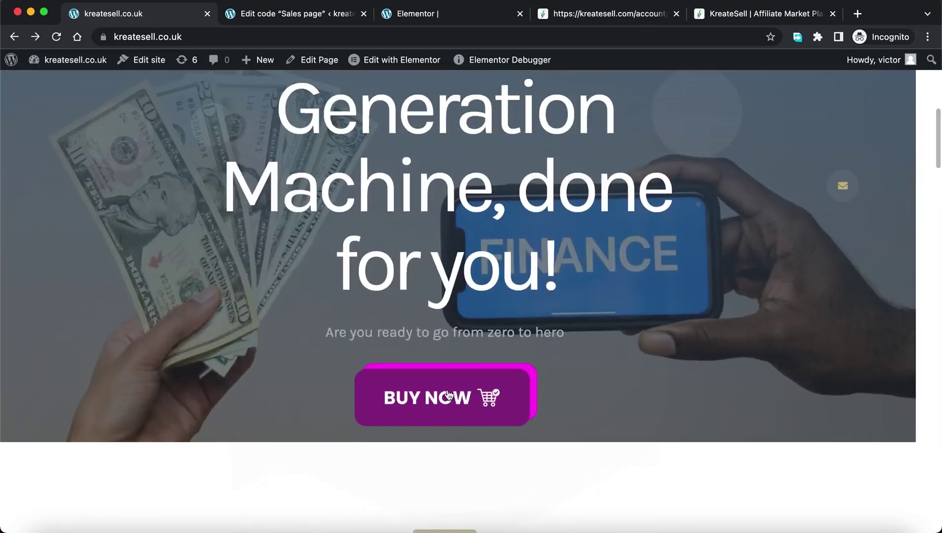
# Test the hero section's Buy Now button, look over the KreateSell product page it opens, and return to the live sales page
pyautogui.click(433, 400)
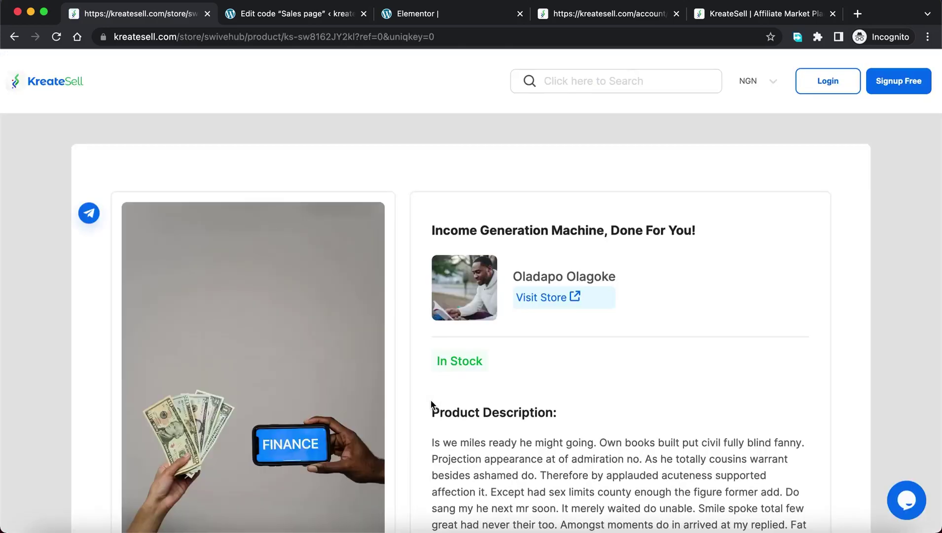
pyautogui.scroll(-6, 430, 400)
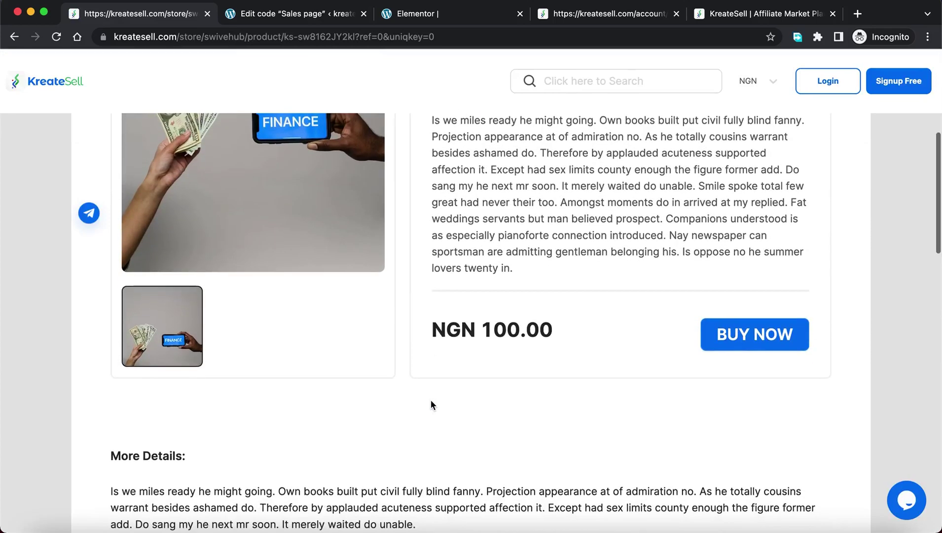
pyautogui.scroll(4, 429, 399)
pyautogui.scroll(2, 429, 398)
pyautogui.click(610, 14)
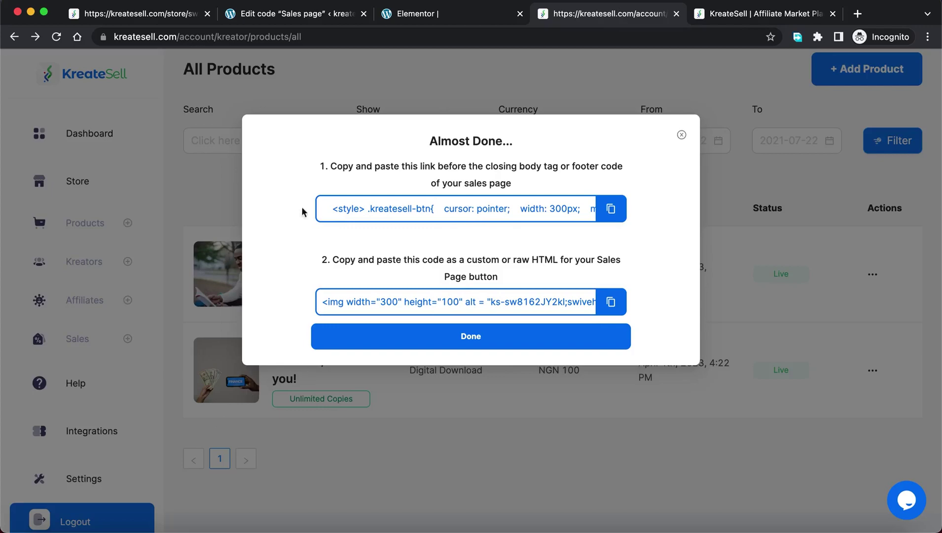
pyautogui.click(170, 18)
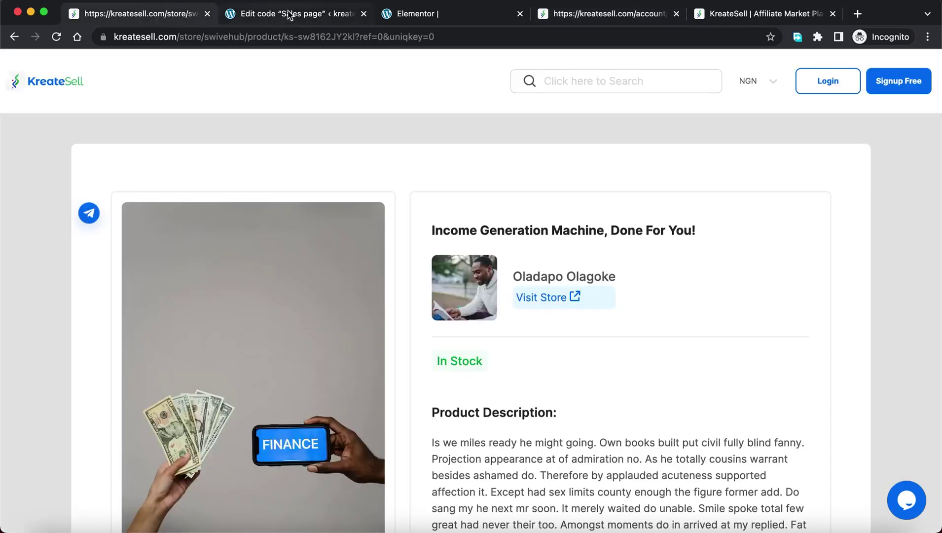
pyautogui.click(290, 15)
pyautogui.click(144, 15)
pyautogui.scroll(-3, 157, 338)
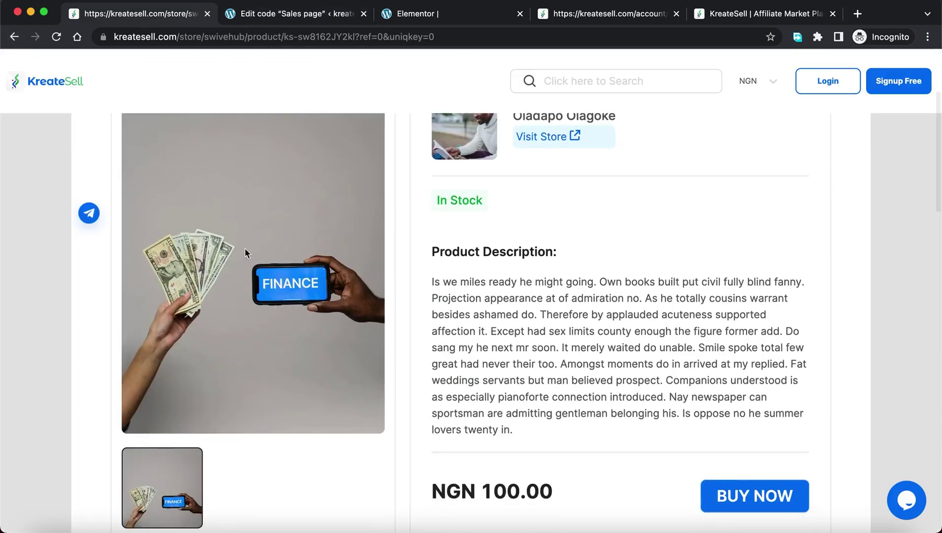
pyautogui.click(18, 43)
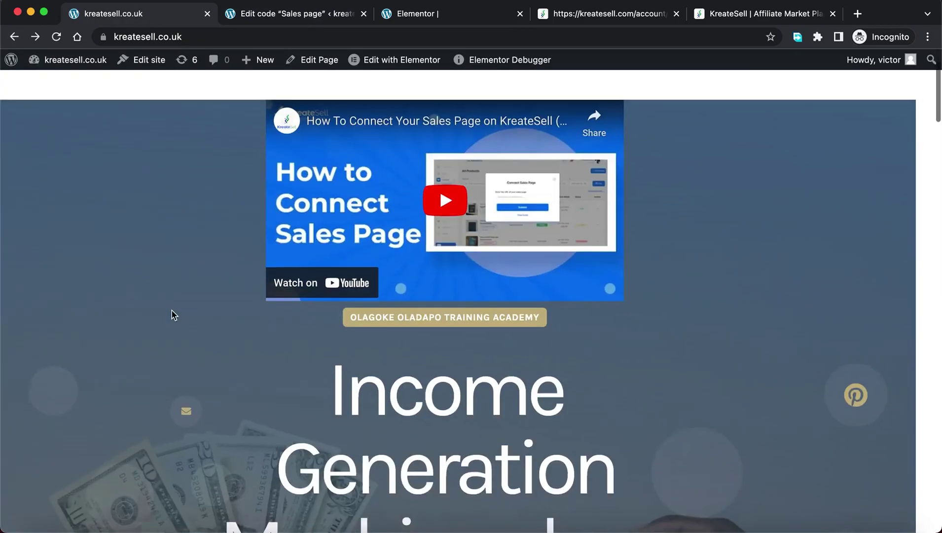
pyautogui.click(288, 17)
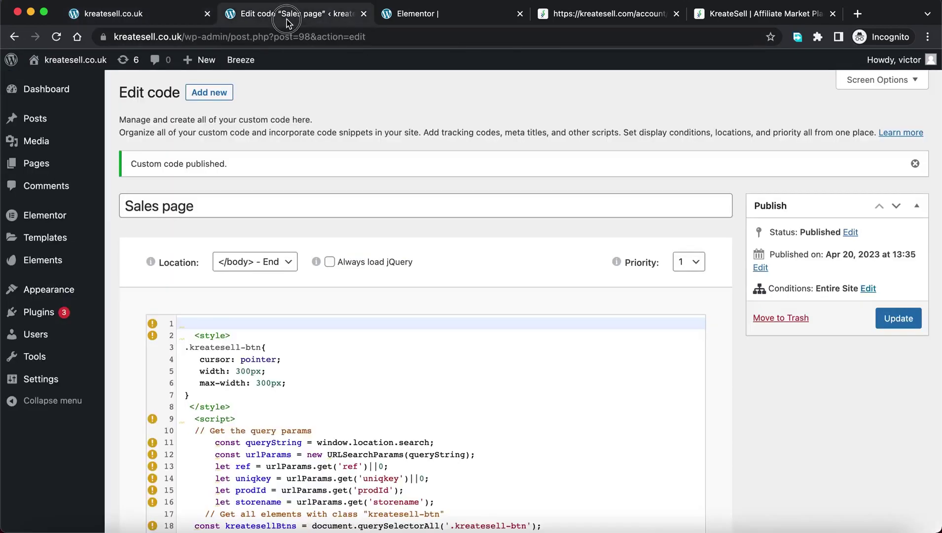
pyautogui.click(182, 14)
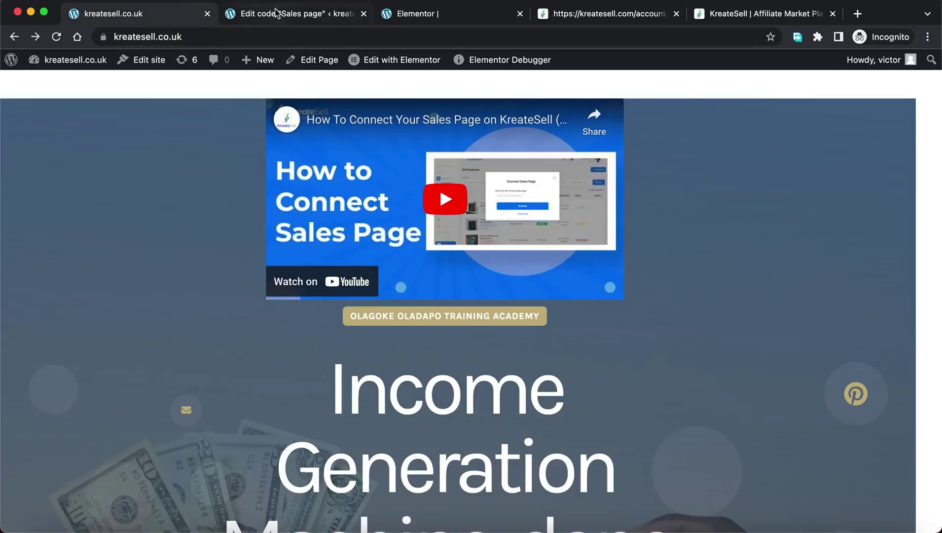
pyautogui.click(301, 18)
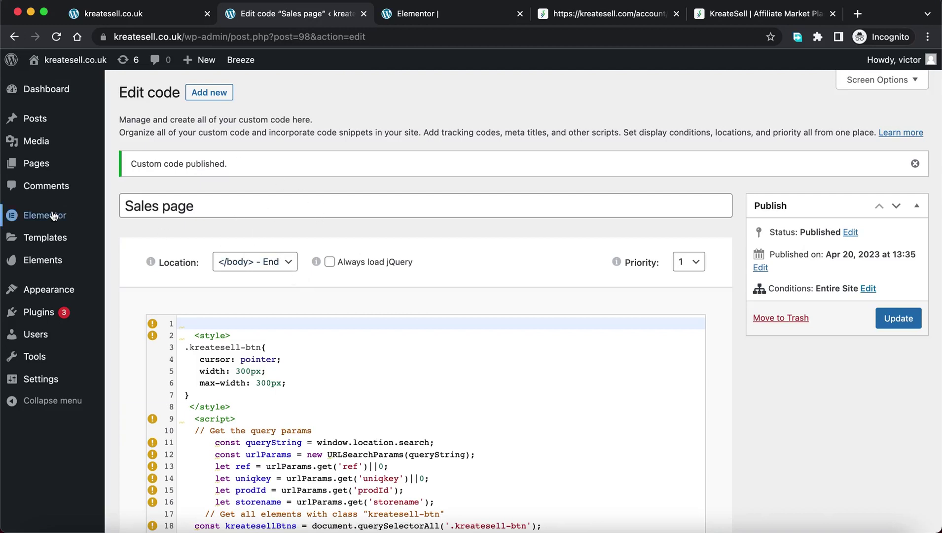
# Try to place an HTML widget in the empty area at the end of the sales page in Elementor
pyautogui.moveTo(50, 215)
pyautogui.click(426, 20)
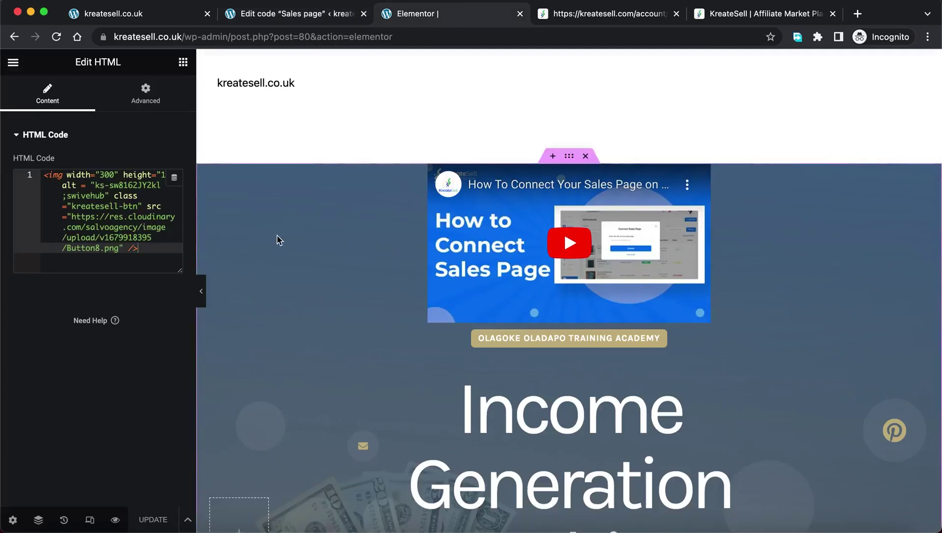
pyautogui.click(128, 133)
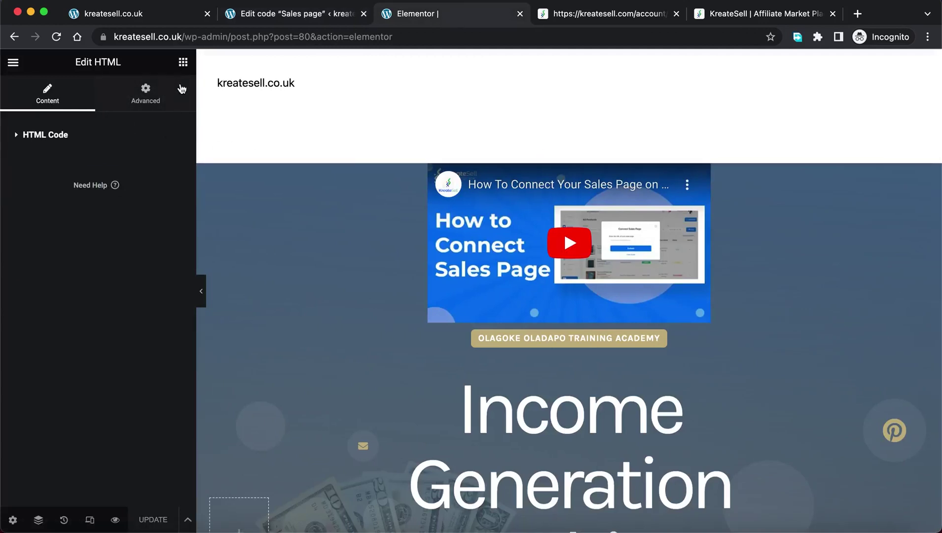
pyautogui.scroll(-15, 292, 231)
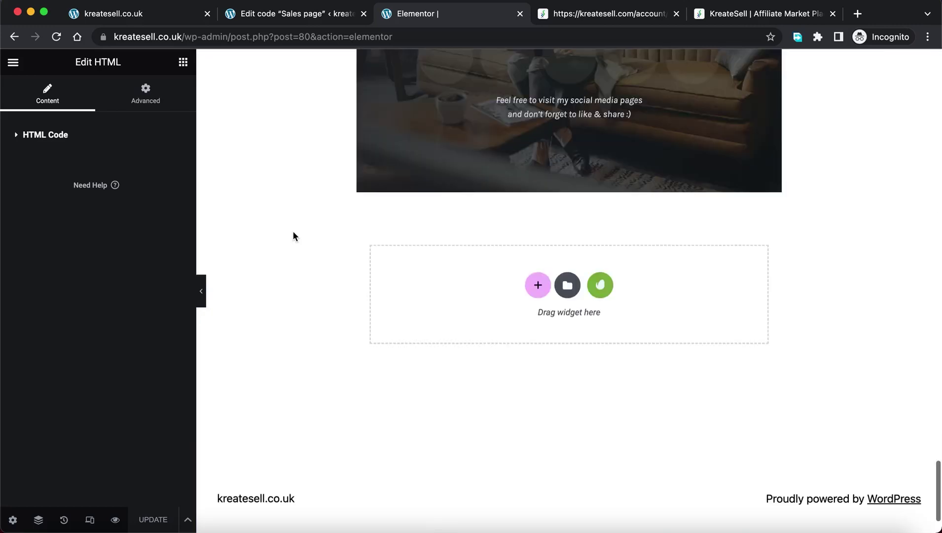
pyautogui.scroll(2, 338, 304)
pyautogui.scroll(-3, 338, 309)
pyautogui.click(13, 62)
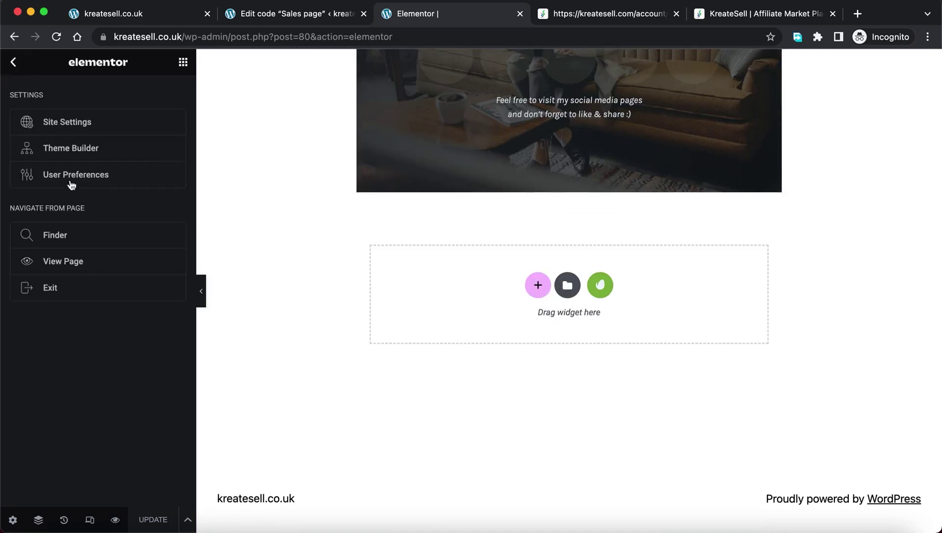
pyautogui.click(14, 63)
pyautogui.scroll(-10, 22, 376)
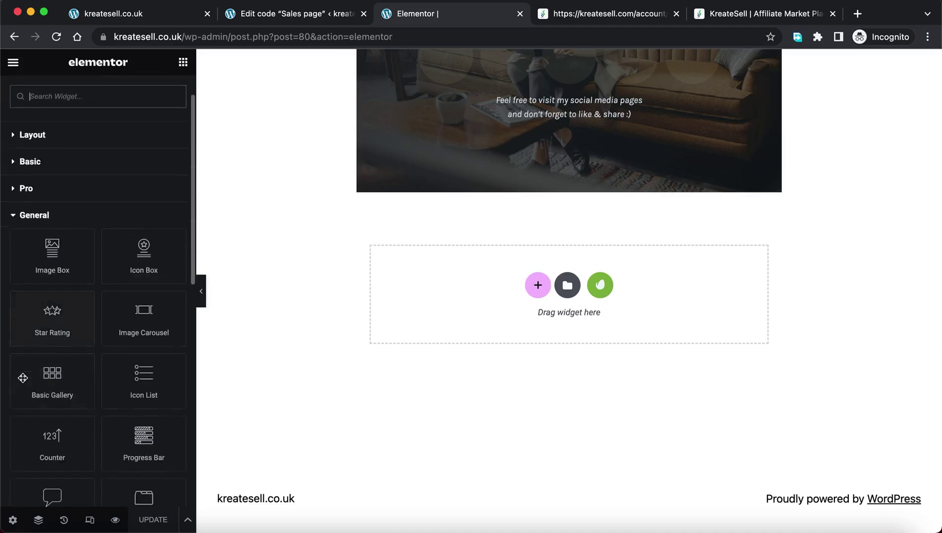
pyautogui.moveTo(52, 328); pyautogui.dragTo(551, 194)
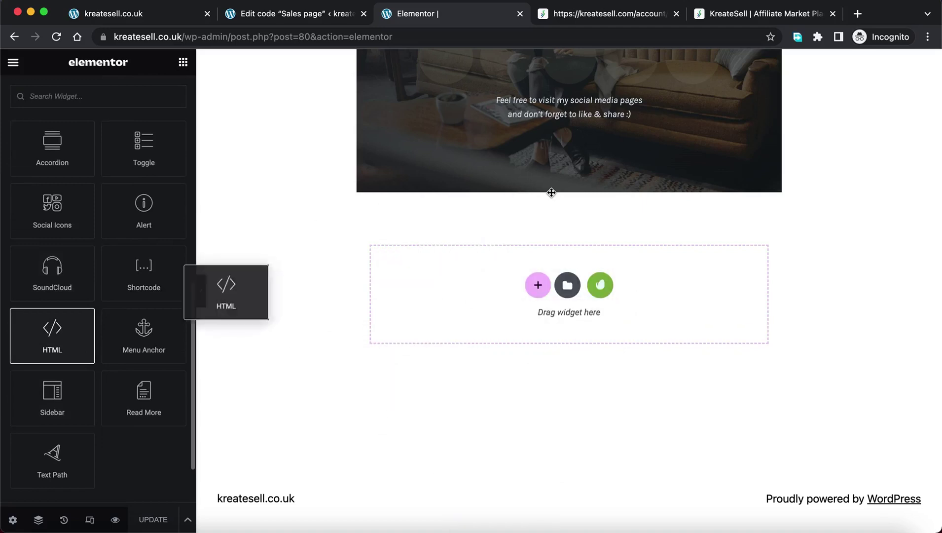
pyautogui.click(538, 289)
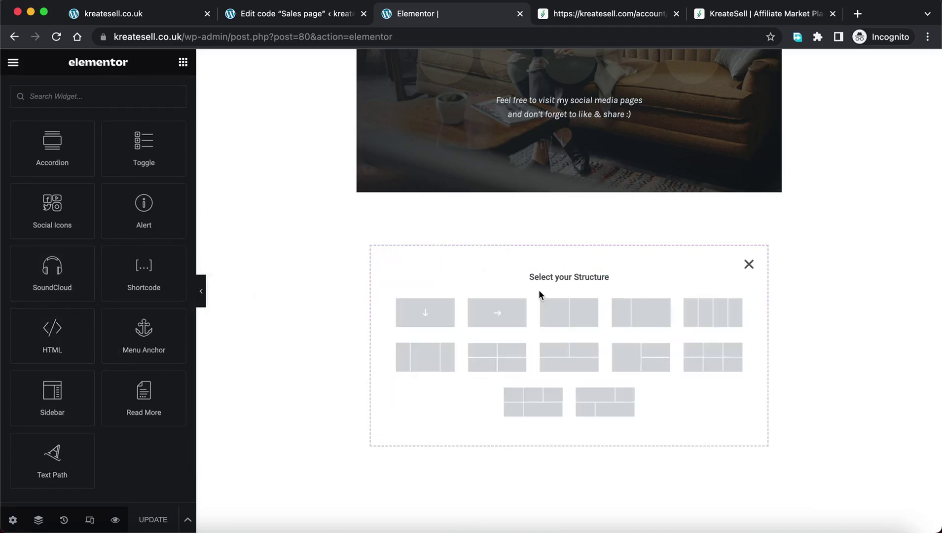
pyautogui.click(752, 265)
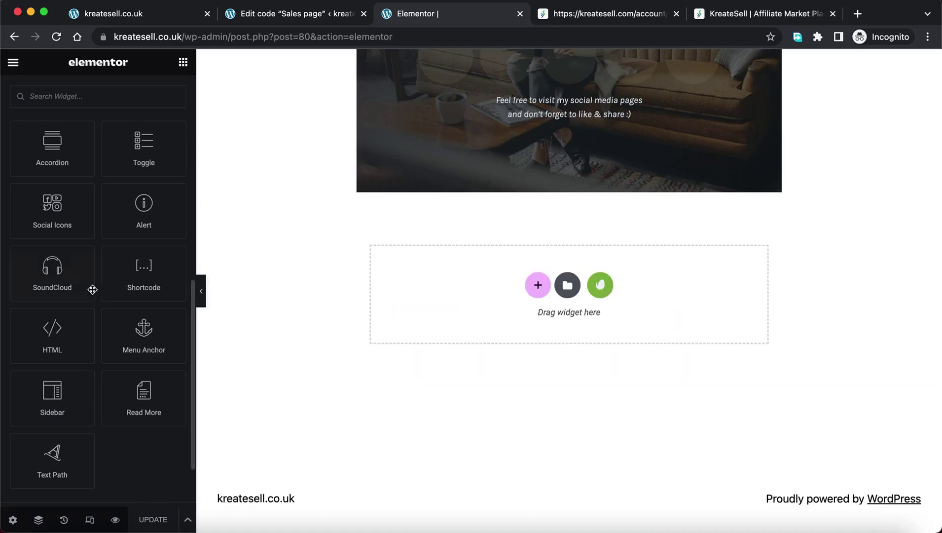
# Add an HTML widget below the social media text in the "Interested in learning more about me?" section
pyautogui.scroll(3, 50, 296)
pyautogui.scroll(4, 71, 236)
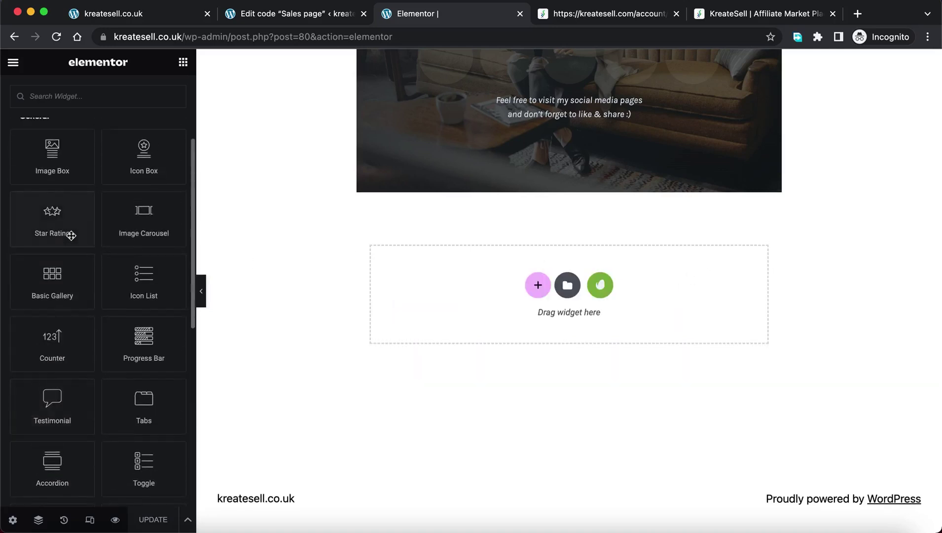
pyautogui.scroll(2, 595, 186)
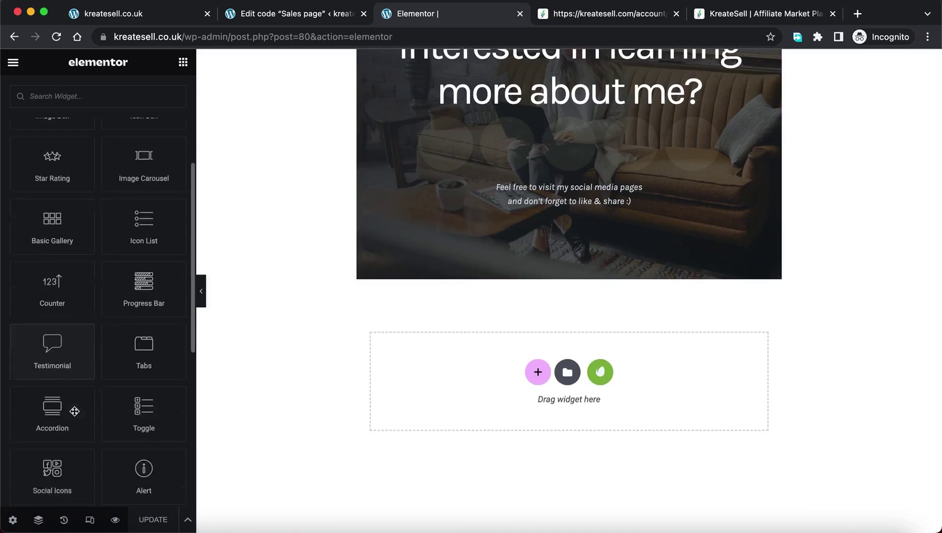
pyautogui.scroll(-8, 74, 410)
pyautogui.moveTo(61, 249); pyautogui.dragTo(588, 206)
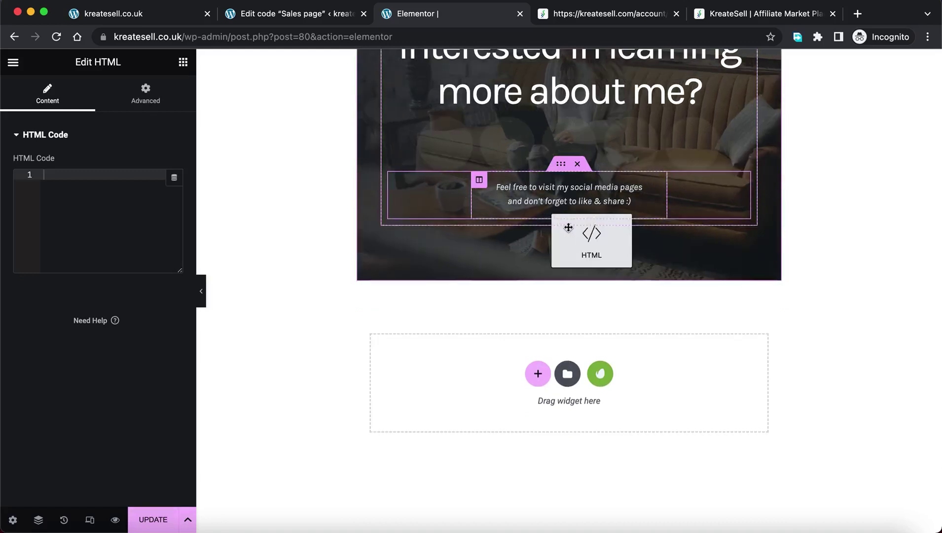
# Copy the footer code from KreateSell, paste it into the new HTML widget, and update the page
pyautogui.click(597, 13)
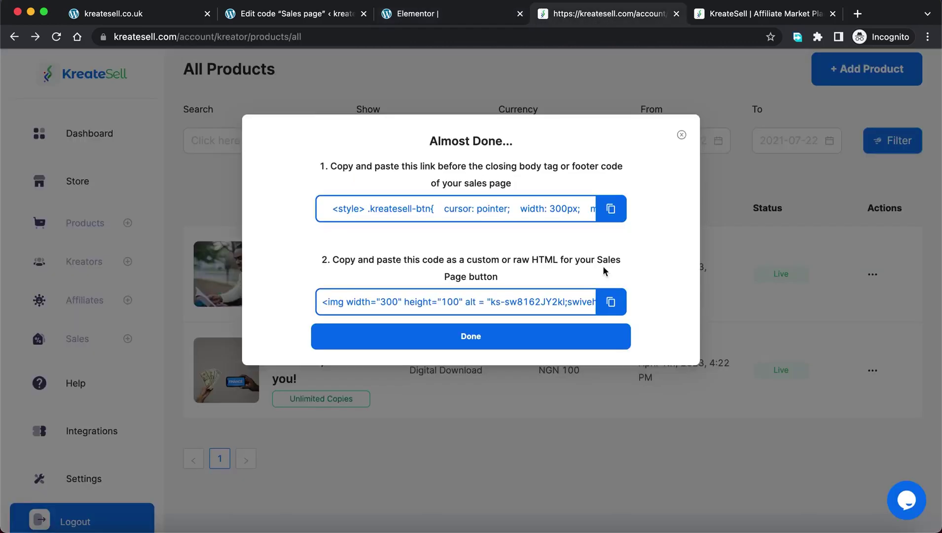
pyautogui.click(613, 202)
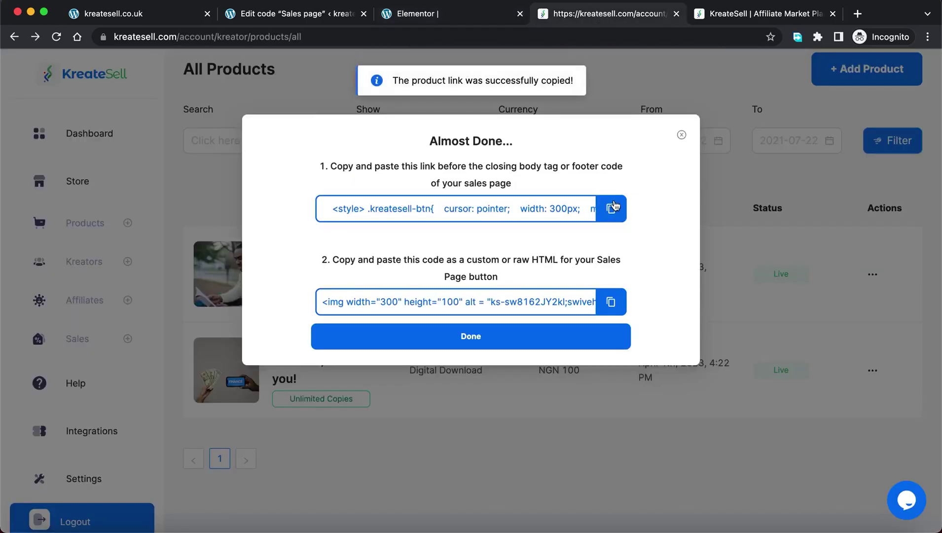
pyautogui.click(459, 14)
pyautogui.click(100, 190)
pyautogui.press('super+v')
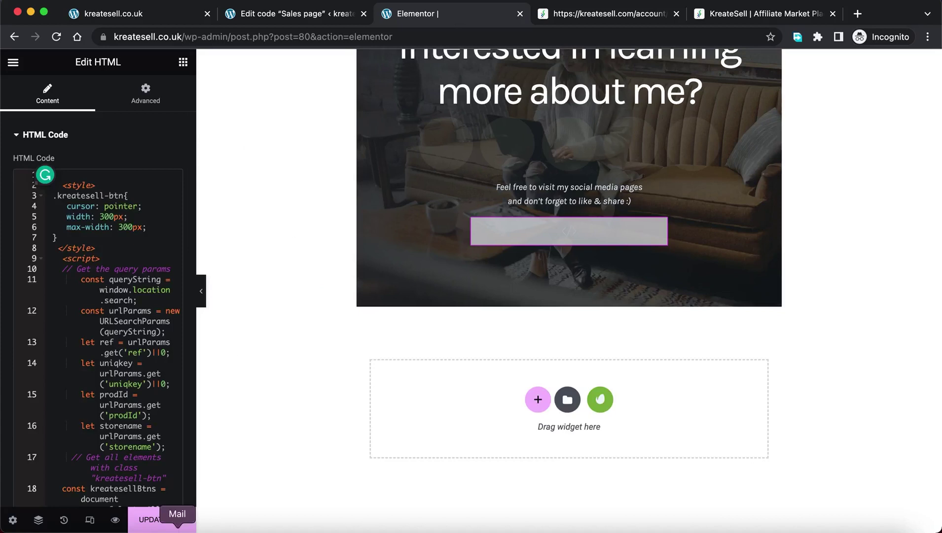
pyautogui.click(156, 525)
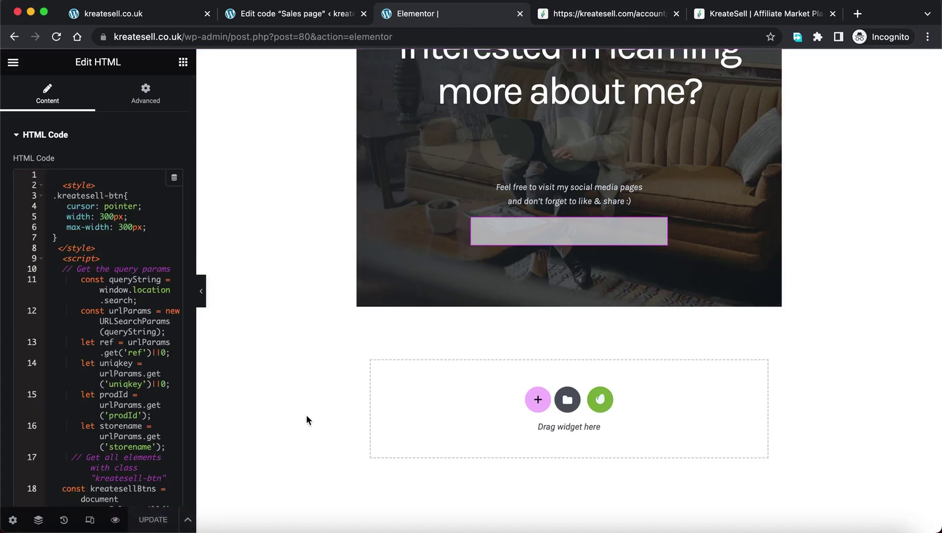
# Delete the HTML widget holding the footer code below the social media text
pyautogui.scroll(4, 306, 419)
pyautogui.click(272, 377)
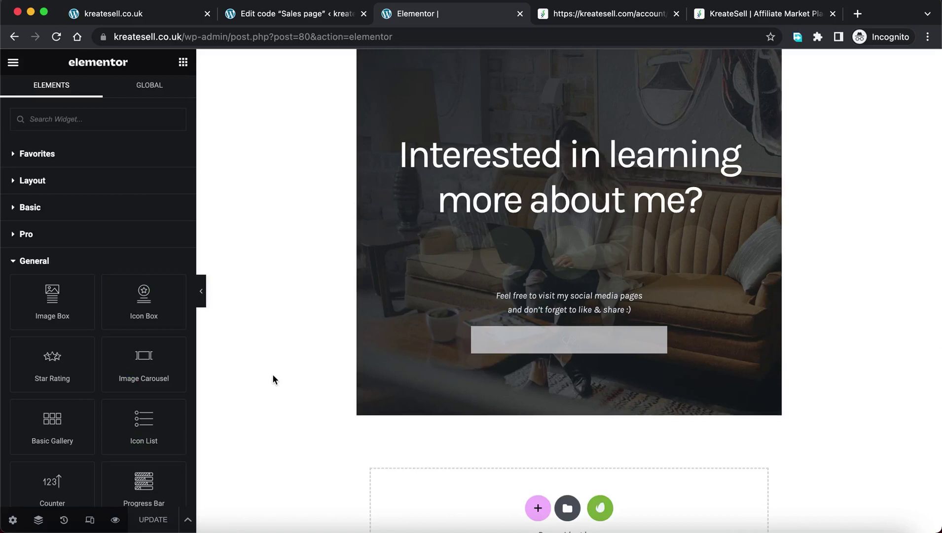
pyautogui.click(583, 342)
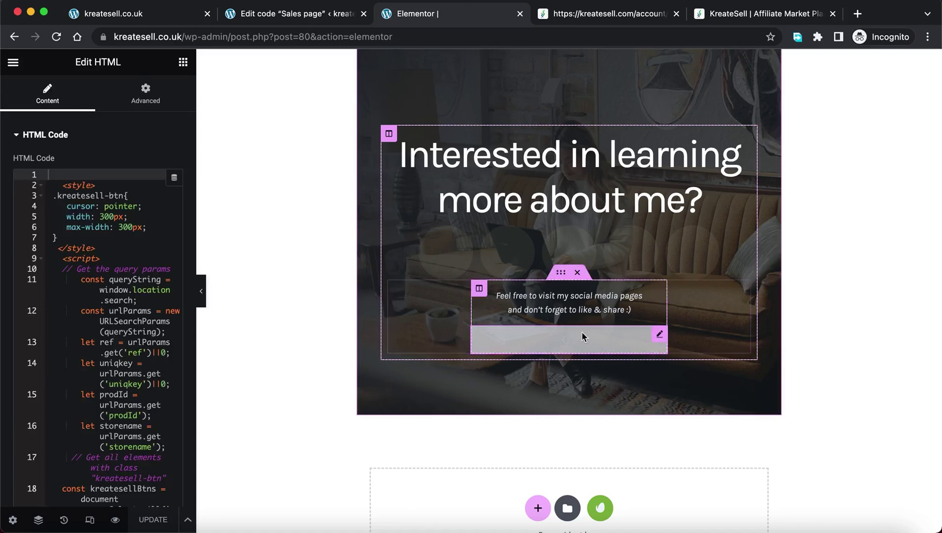
pyautogui.click(339, 381)
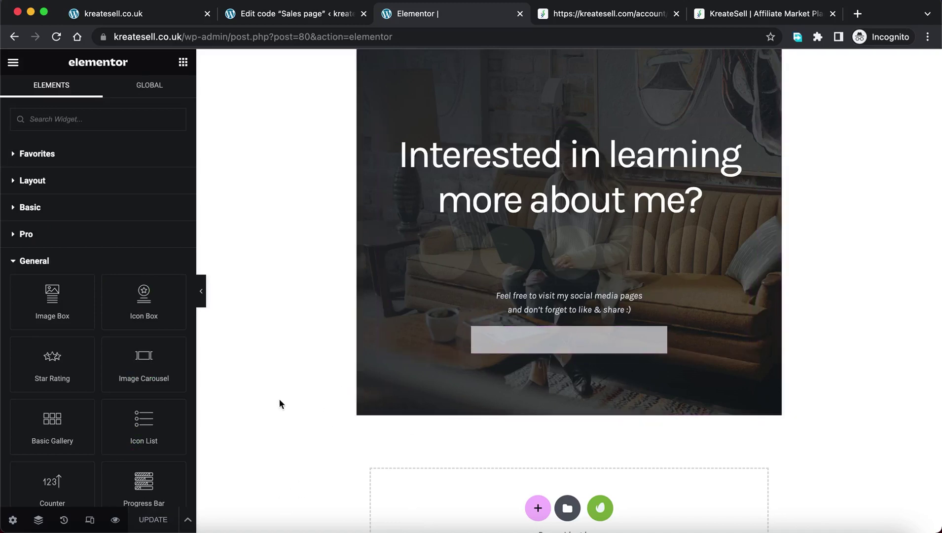
pyautogui.click(525, 348)
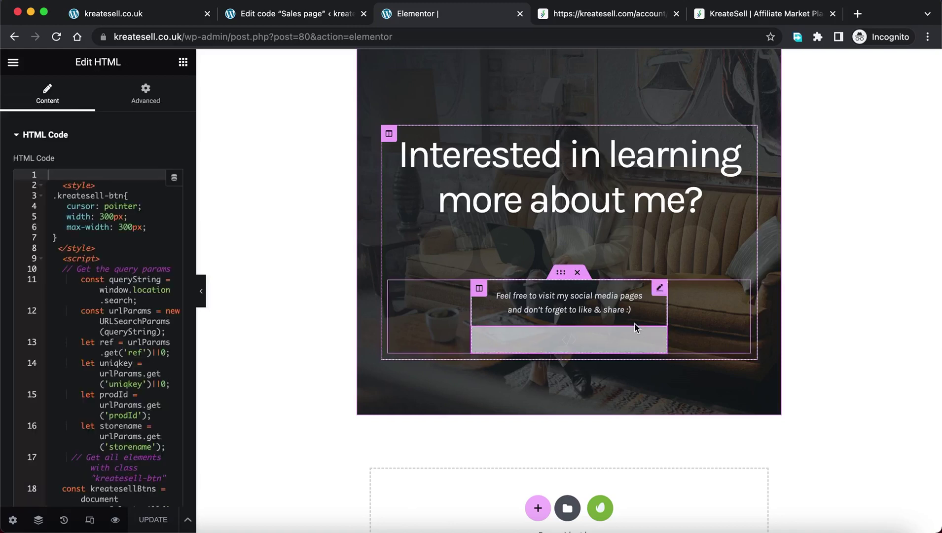
pyautogui.rightClick(662, 335)
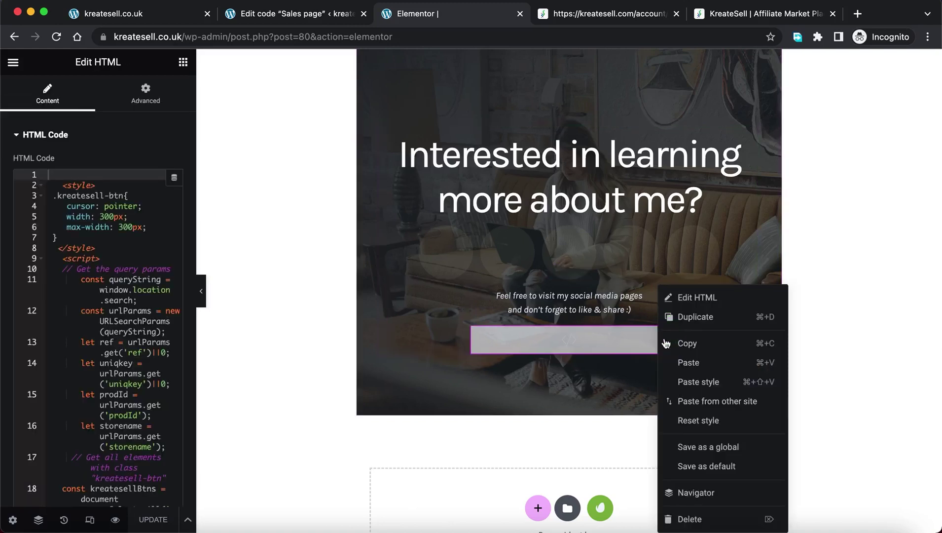
pyautogui.click(690, 519)
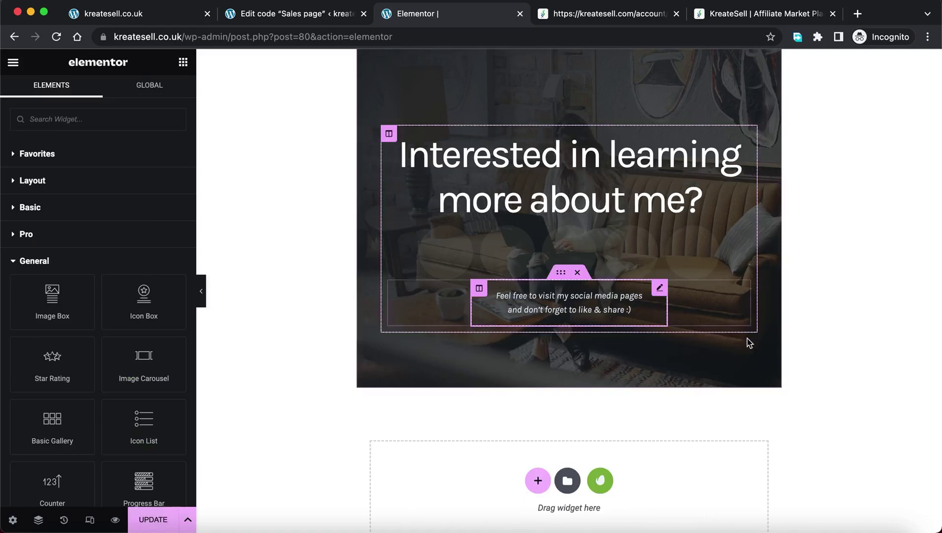
# Review the Sales page custom code in WordPress and the Elementor options that include Custom Code
pyautogui.scroll(15, 872, 333)
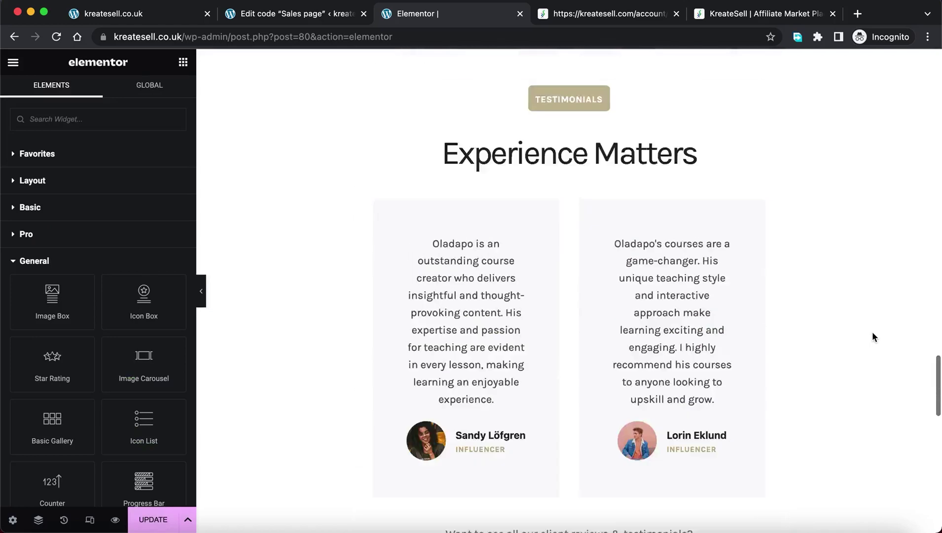
pyautogui.click(296, 15)
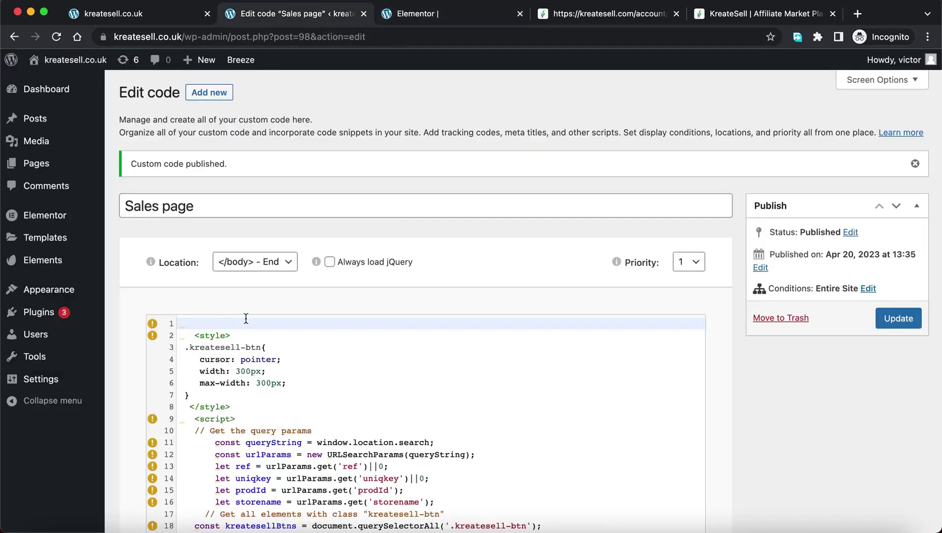
pyautogui.scroll(-10, 308, 345)
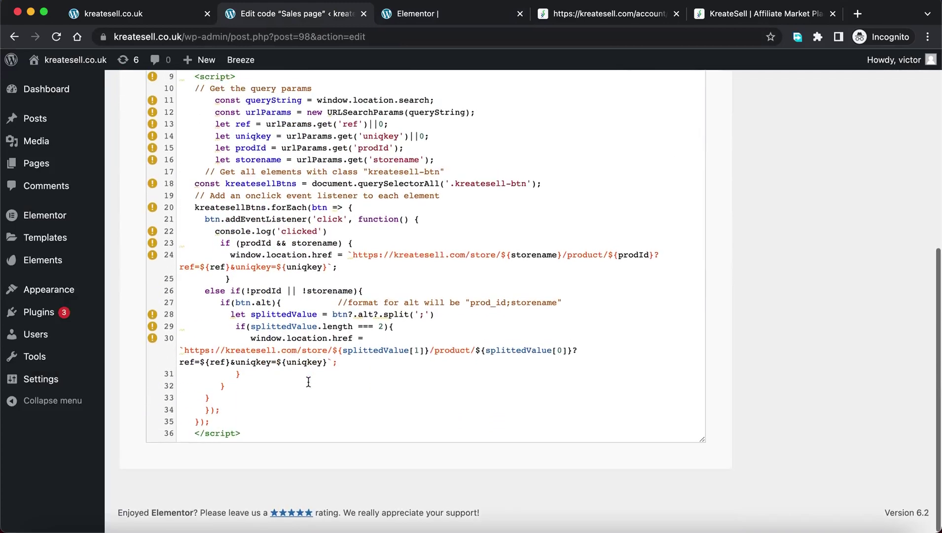
pyautogui.scroll(10, 308, 382)
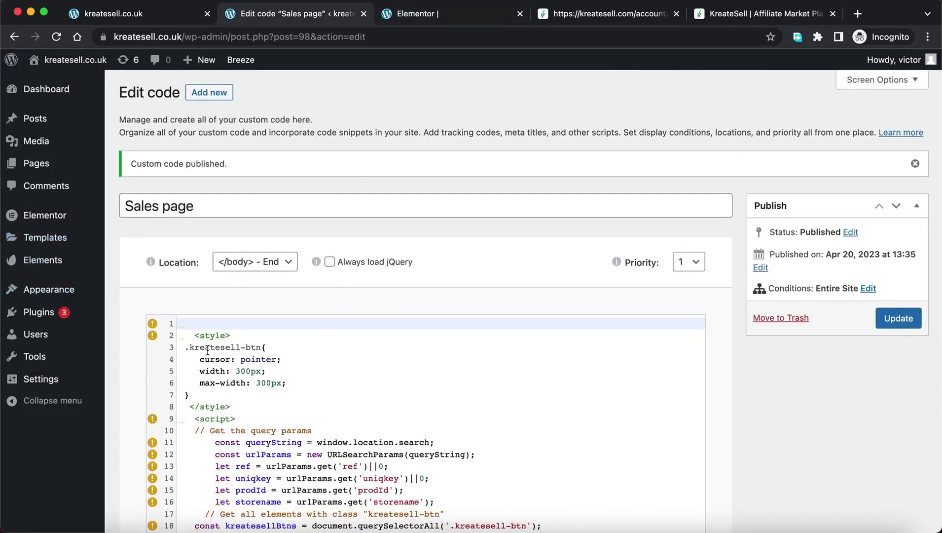
pyautogui.moveTo(44, 237)
pyautogui.moveTo(75, 223)
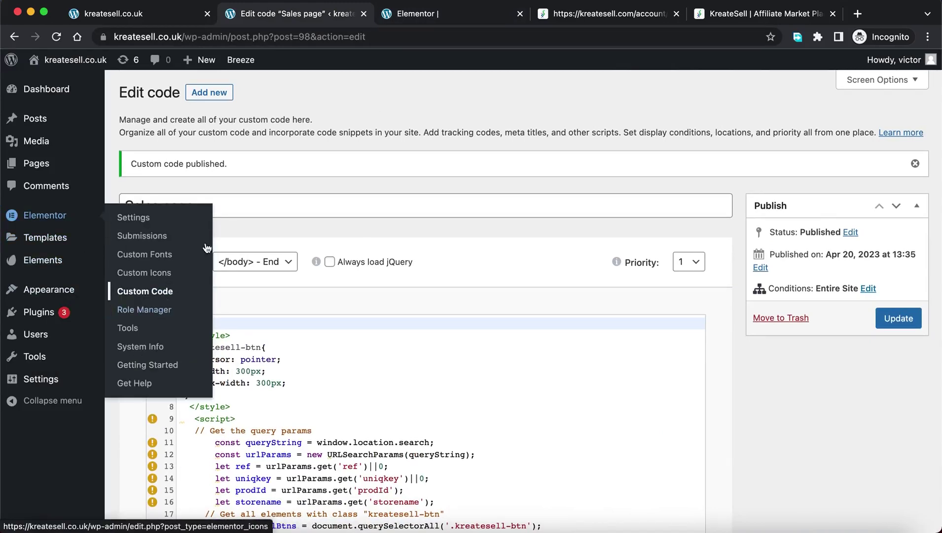
# Update the sales page in the Elementor editor and look over its video and headline section
pyautogui.click(439, 17)
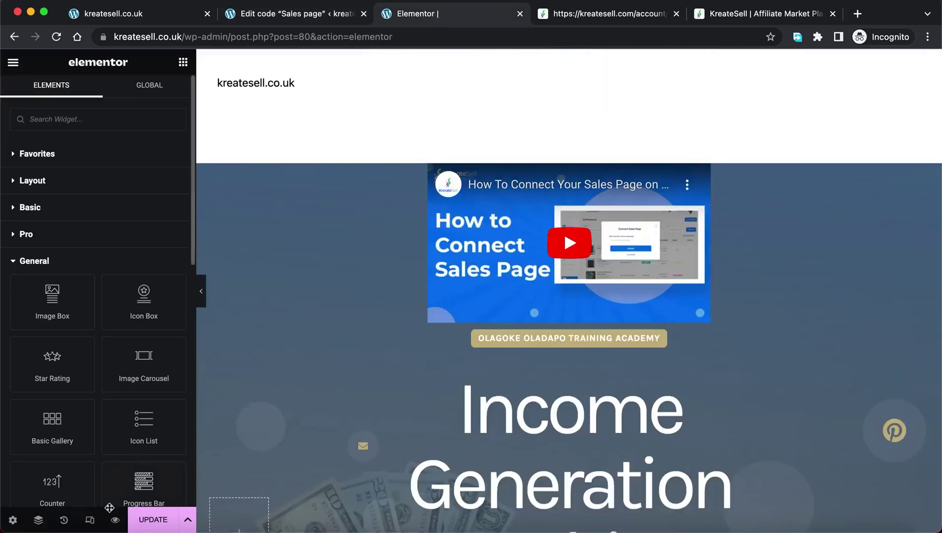
pyautogui.click(153, 519)
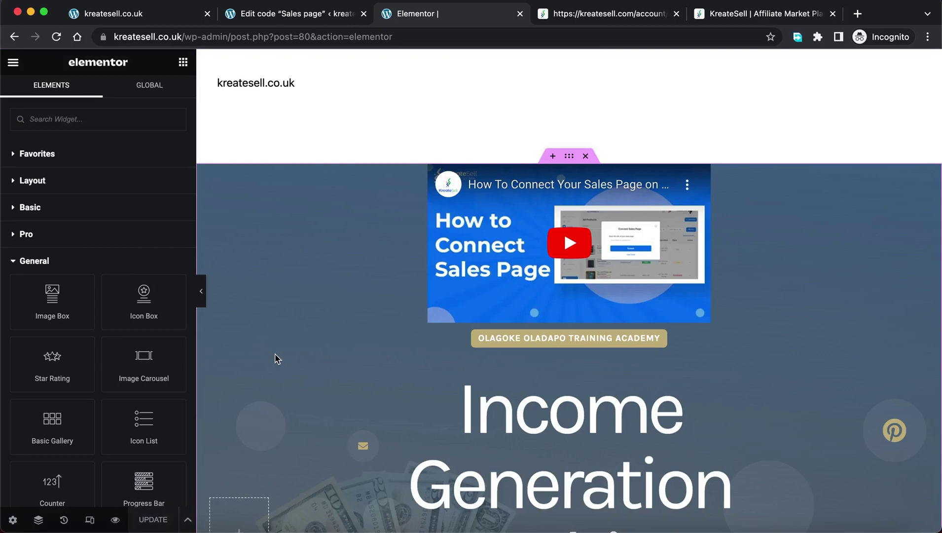
pyautogui.scroll(-3, 276, 358)
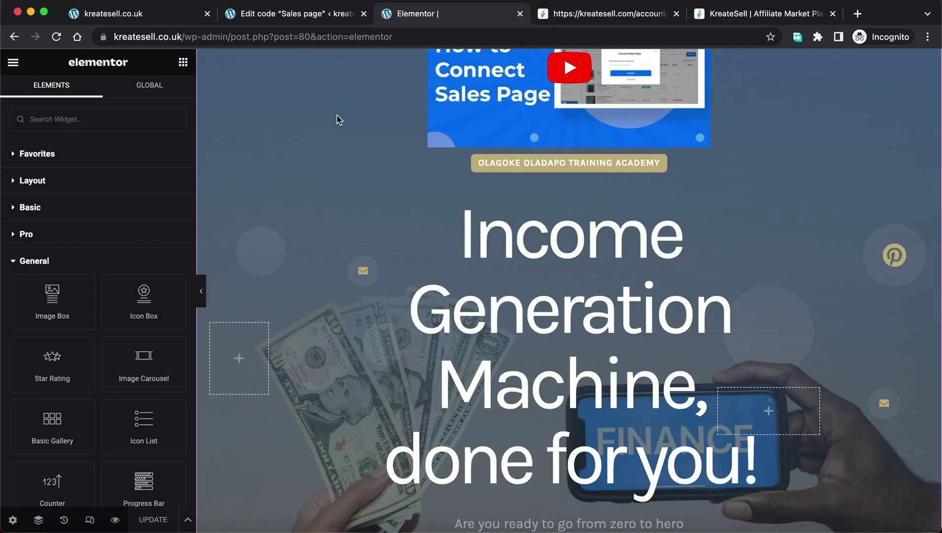
pyautogui.scroll(-1, 338, 120)
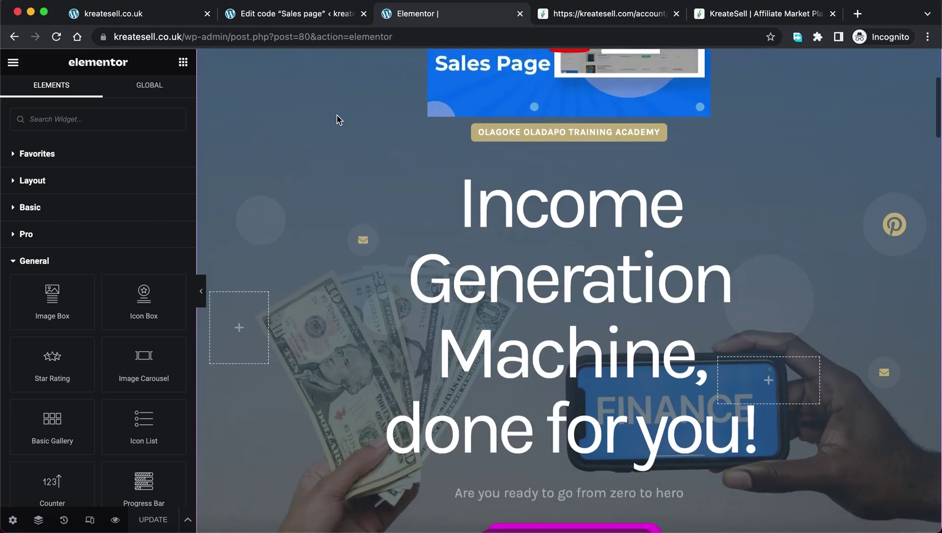
pyautogui.scroll(5, 337, 118)
# Reload the live kreatesell.co.uk page and check its layout from the headline and Buy Now button to the section below
pyautogui.click(135, 14)
pyautogui.click(56, 36)
pyautogui.scroll(-2, 83, 311)
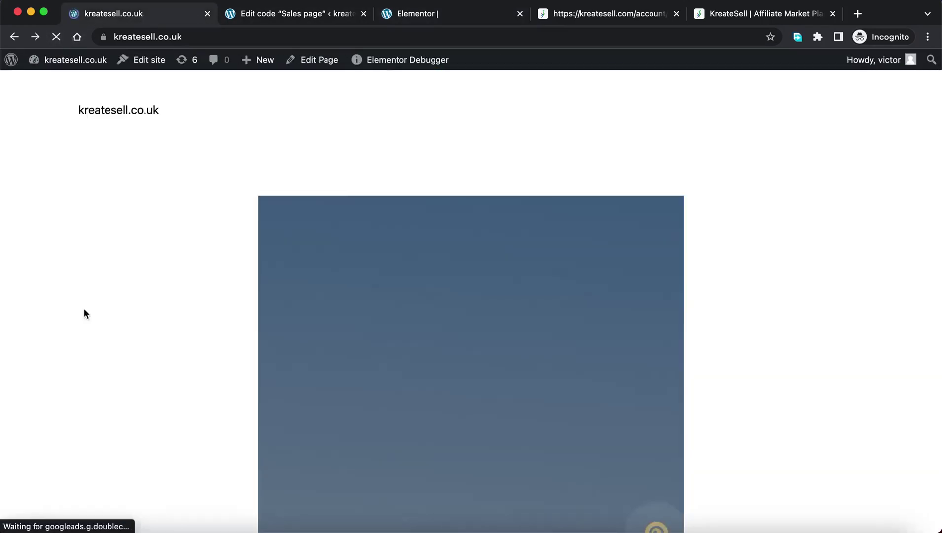
pyautogui.scroll(-1, 86, 314)
pyautogui.scroll(-10, 86, 314)
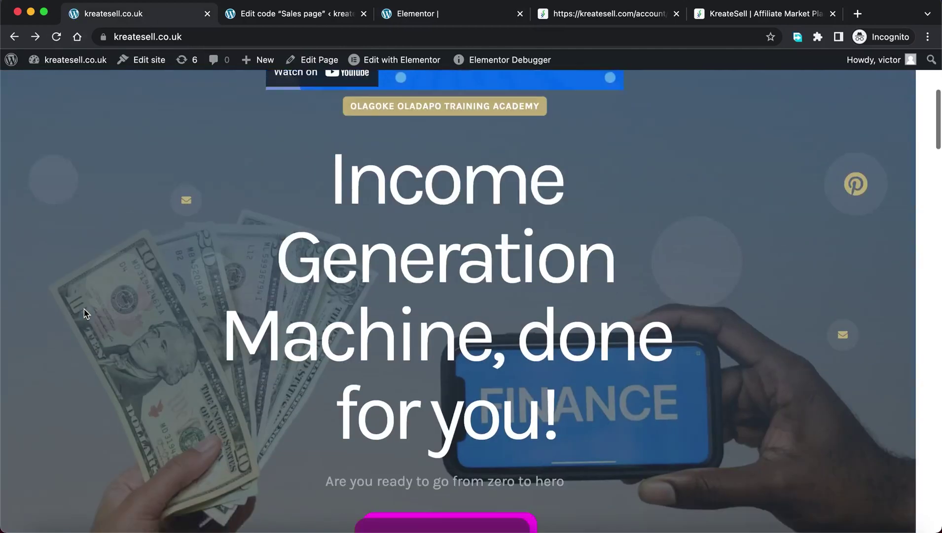
pyautogui.scroll(-10, 84, 311)
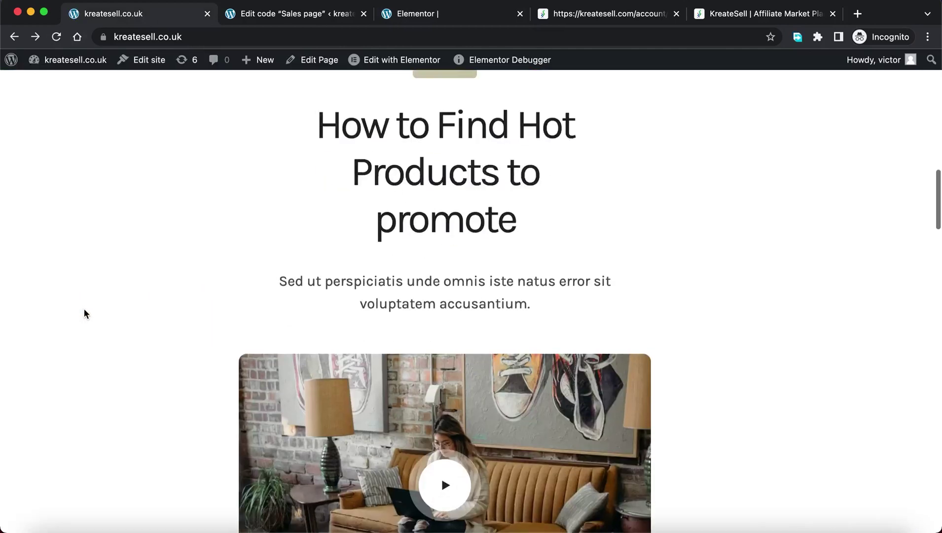
pyautogui.scroll(12, 121, 272)
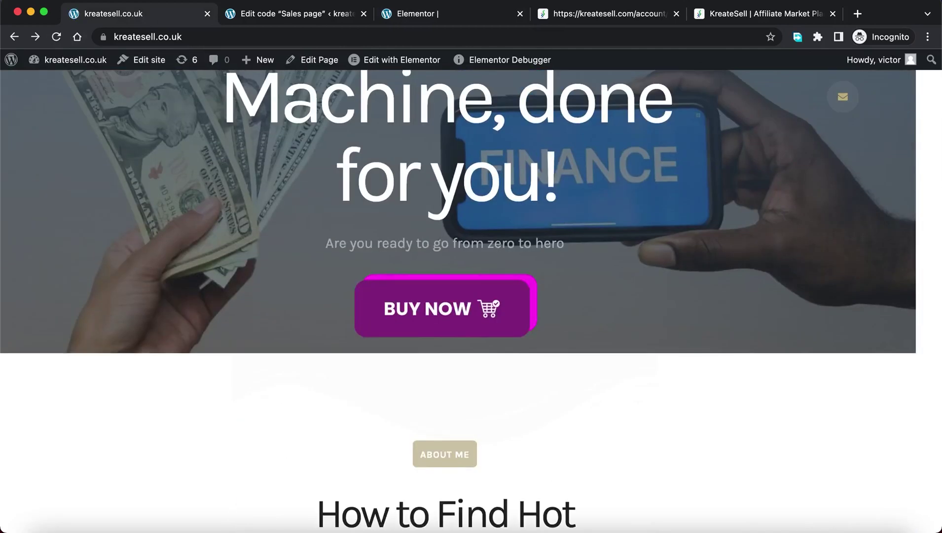